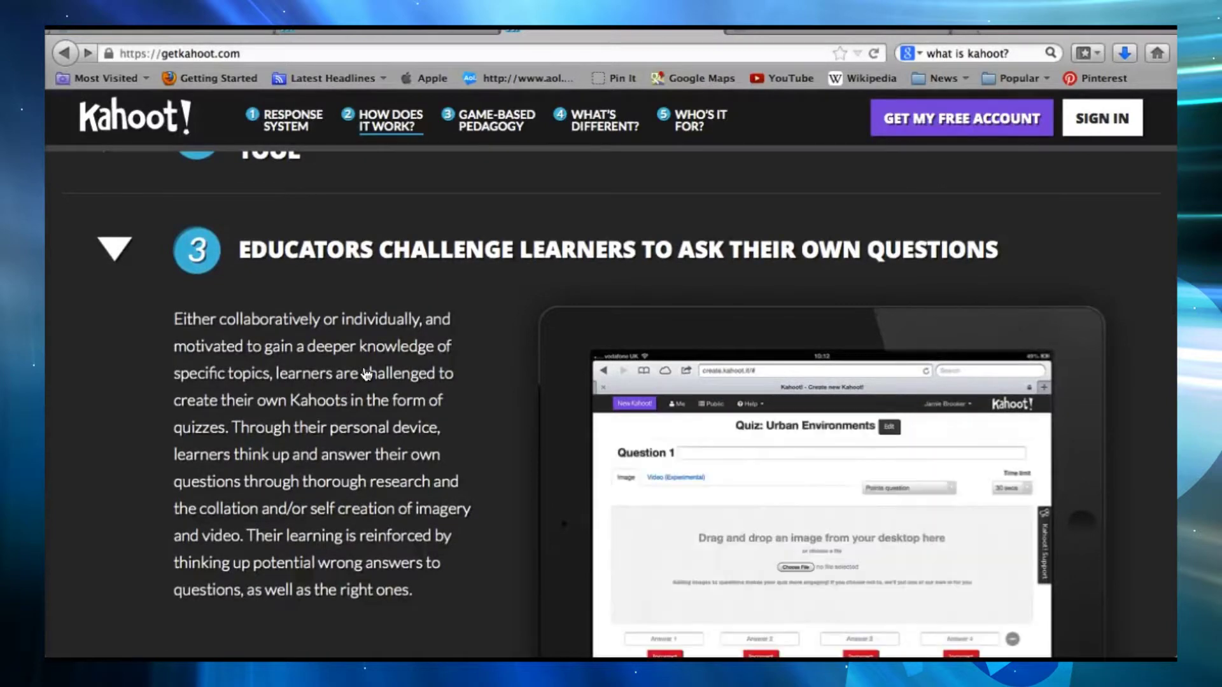
Step: Review the sections on learners asking their own questions and learners becoming leaders in the Kahoot how-it-works overview
scroll(367, 374, "down", 3)
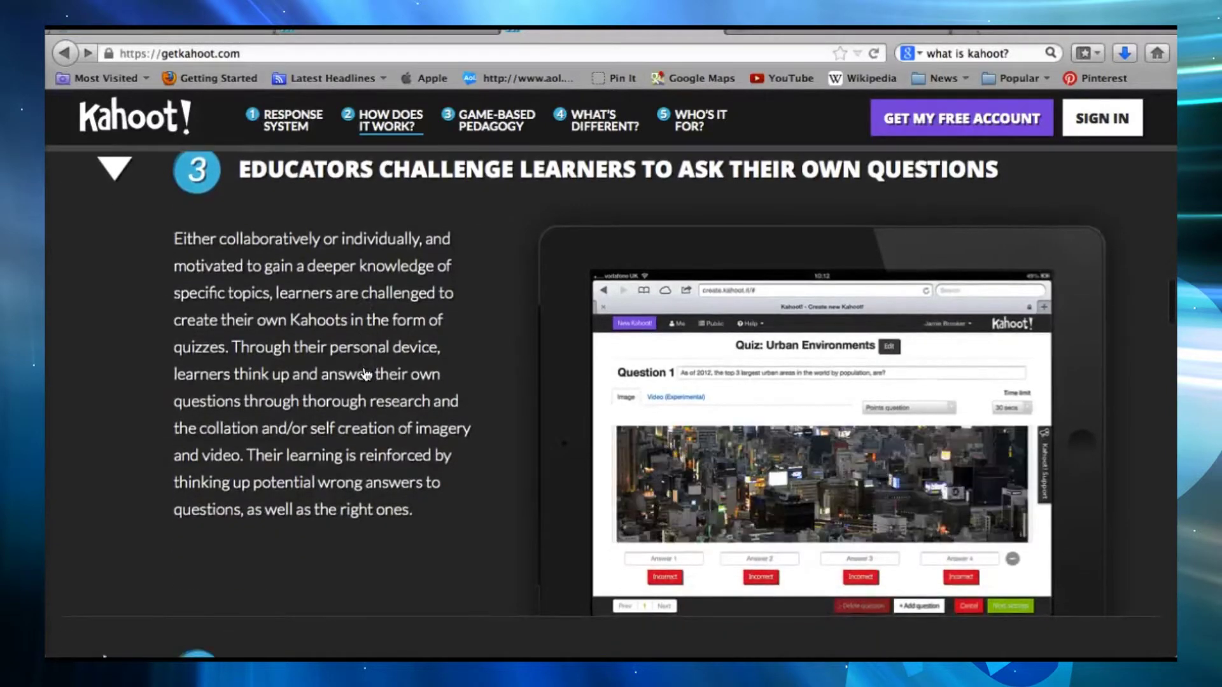
scroll(381, 375, "down", 1)
scroll(394, 414, "up", 1)
left_click(123, 153)
left_click(121, 156)
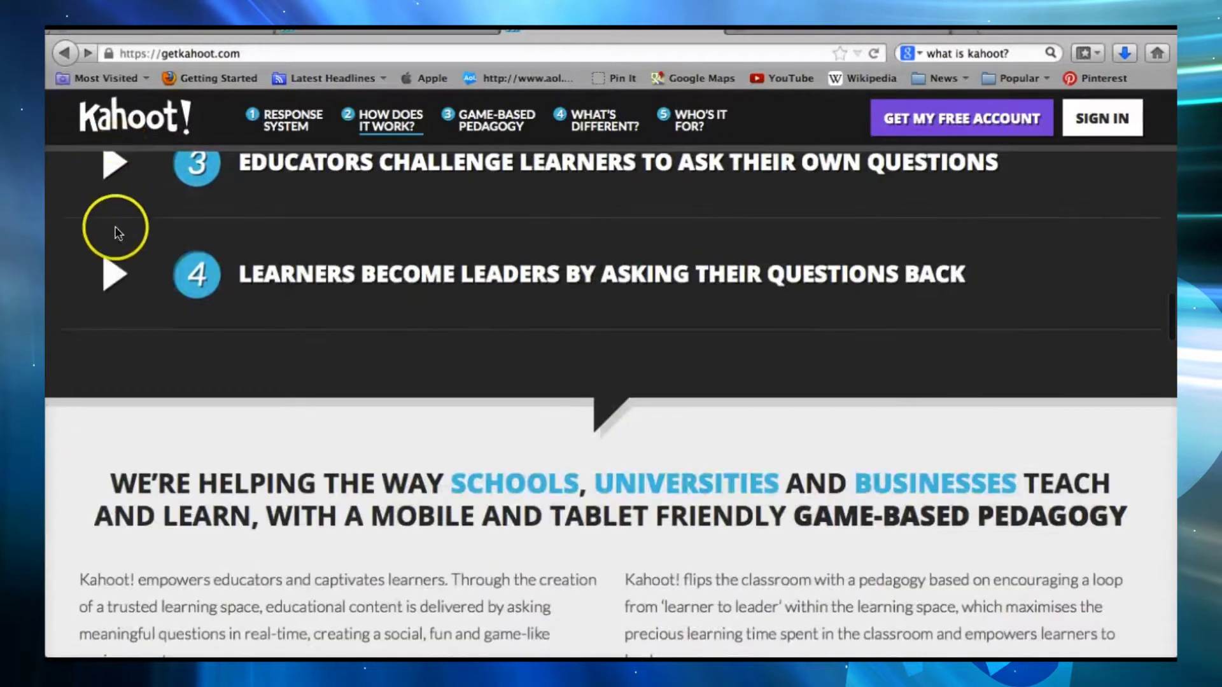
left_click(108, 273)
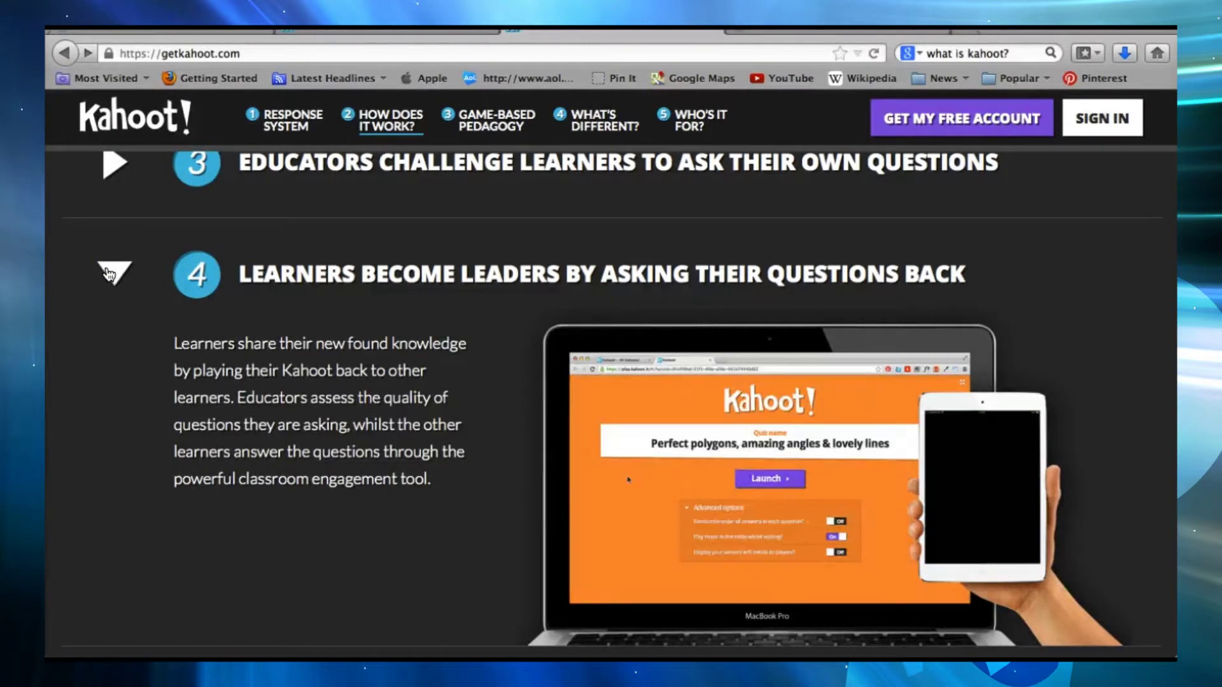
left_click(112, 273)
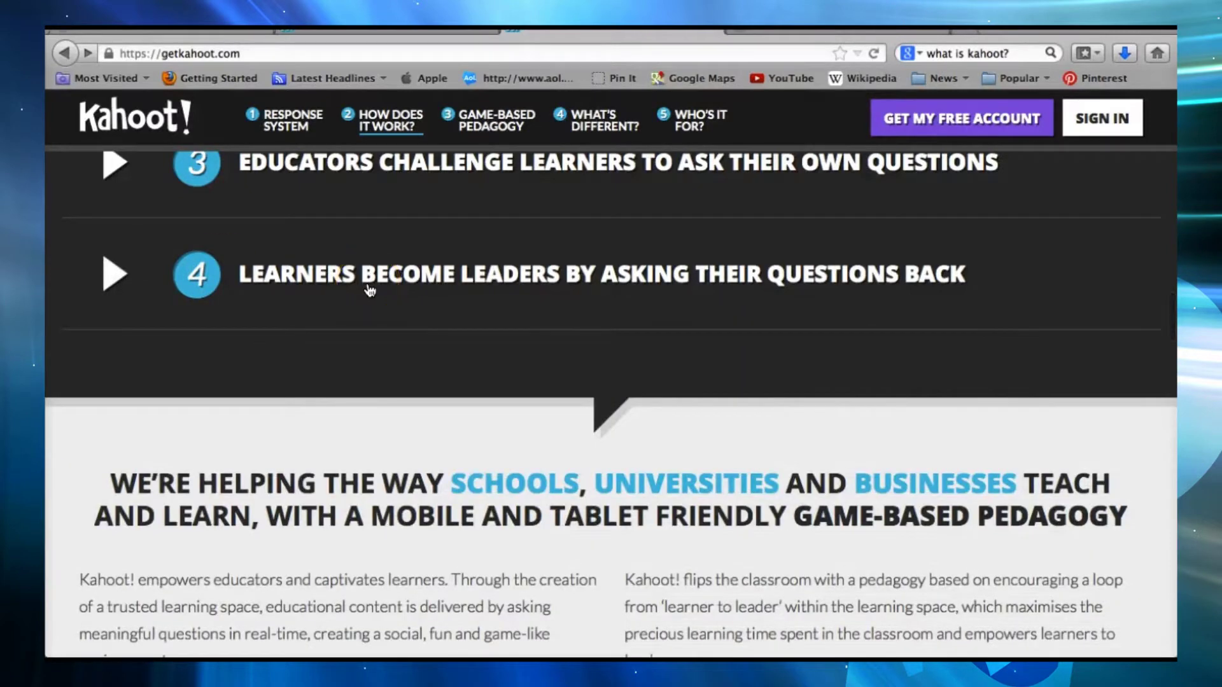
Step: Open the free account registration and choose "I'm a teacher" as the role
scroll(884, 94, "up", 3)
left_click(913, 118)
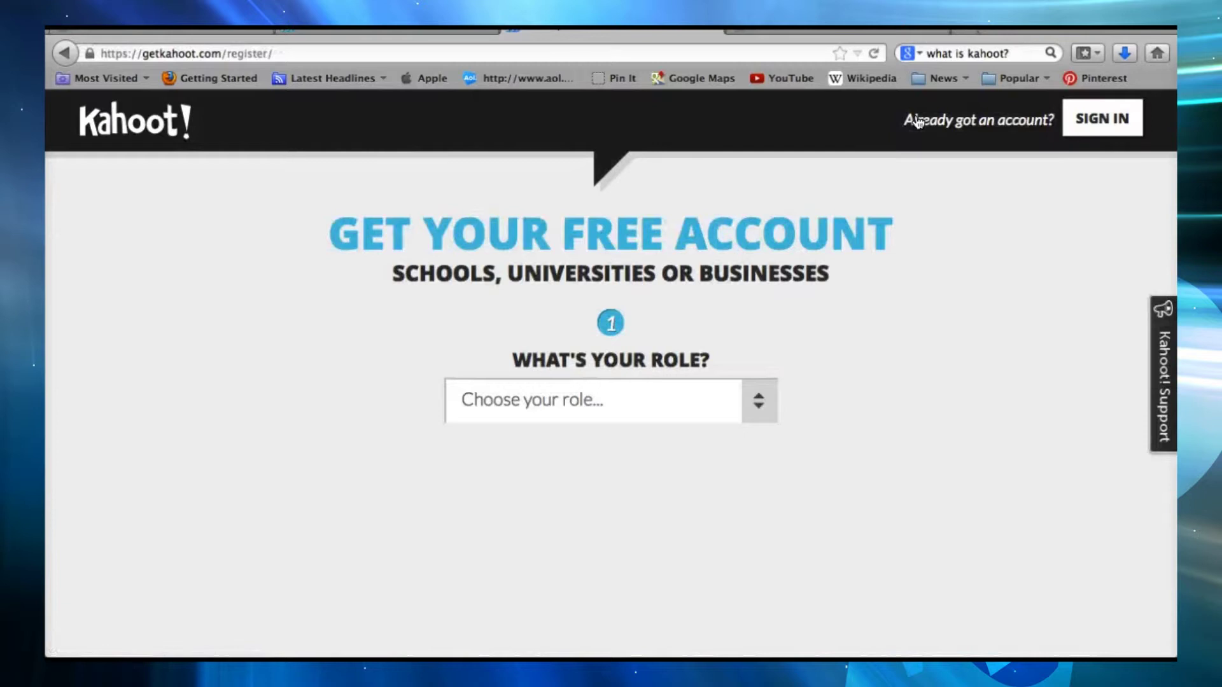
left_click(760, 402)
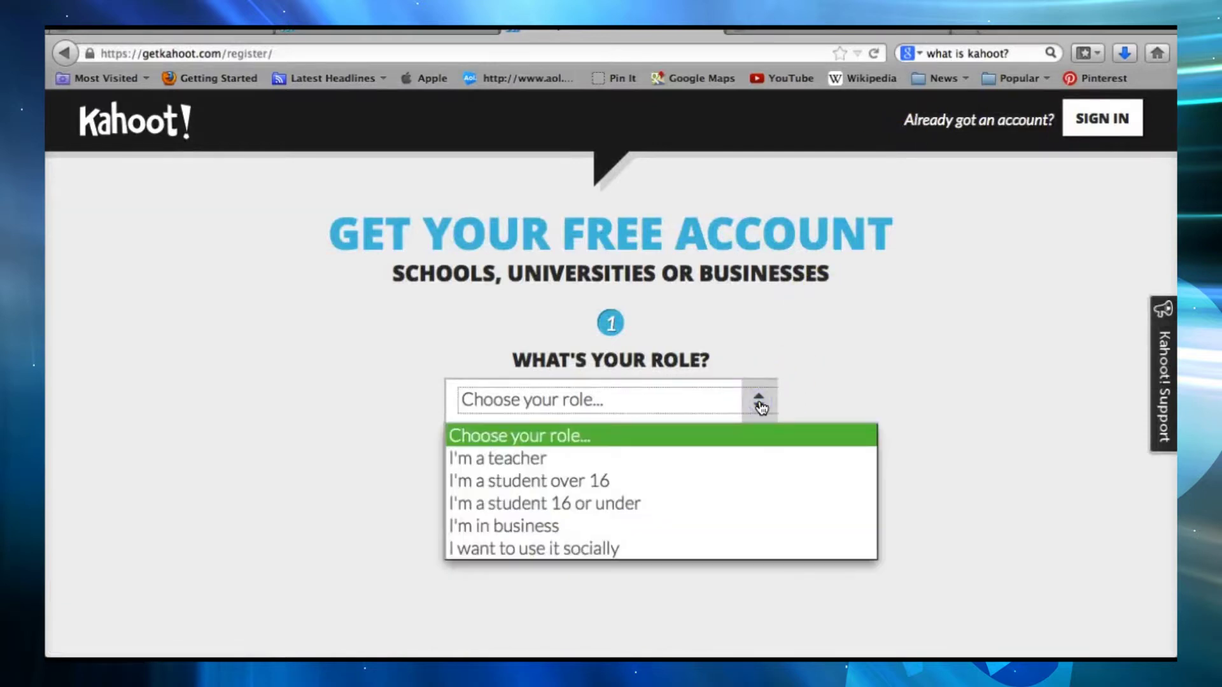
left_click(685, 459)
scroll(849, 457, "down", 3)
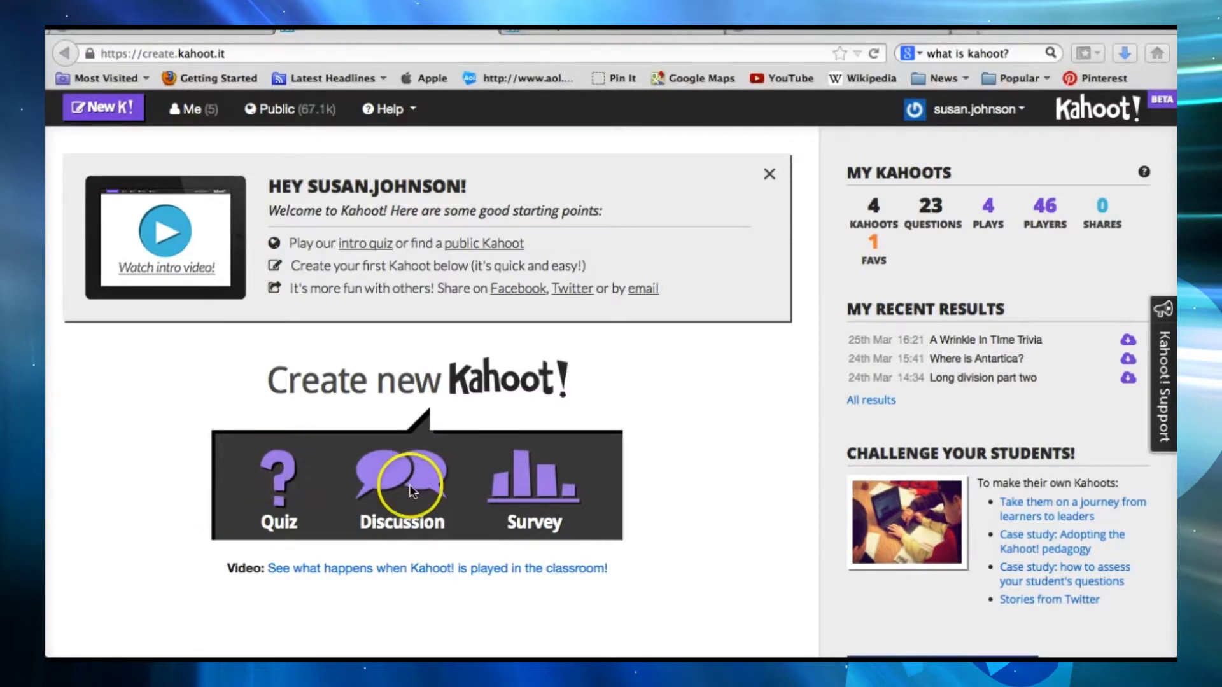
Step: Create a new quiz named "A Wrinkle In Time - Cause and Effect"
left_click(568, 494)
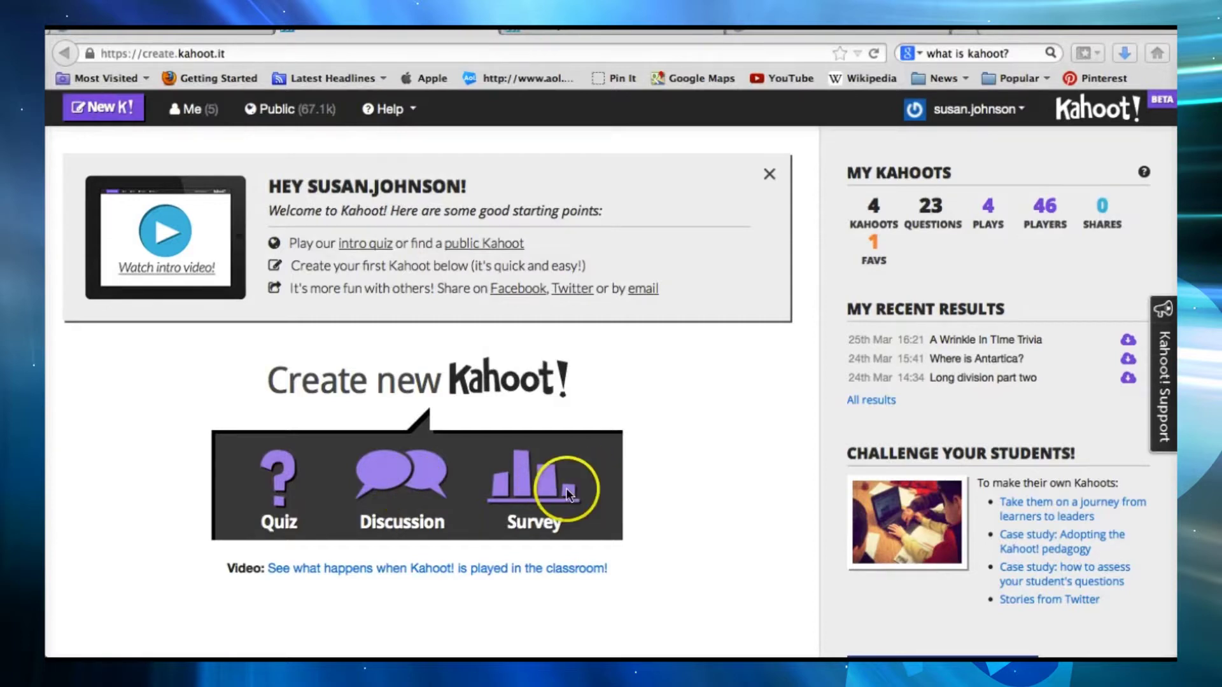
left_click(280, 489)
left_click(419, 560)
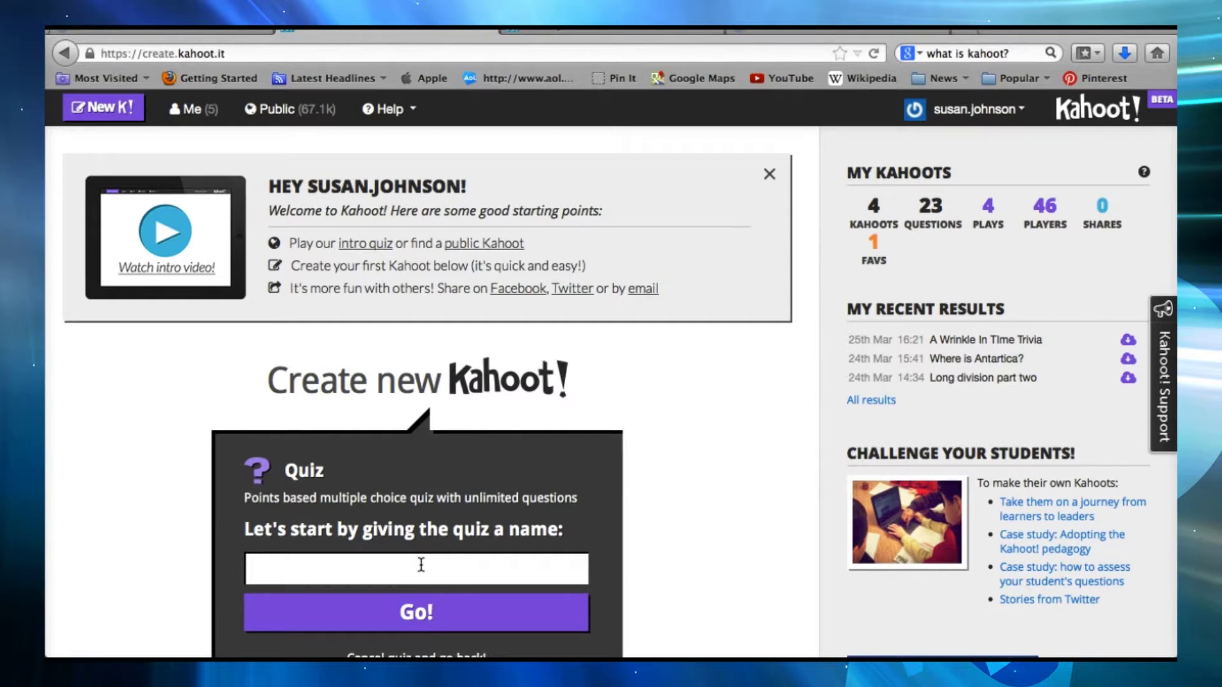
type("A Wrinkle In Time ")
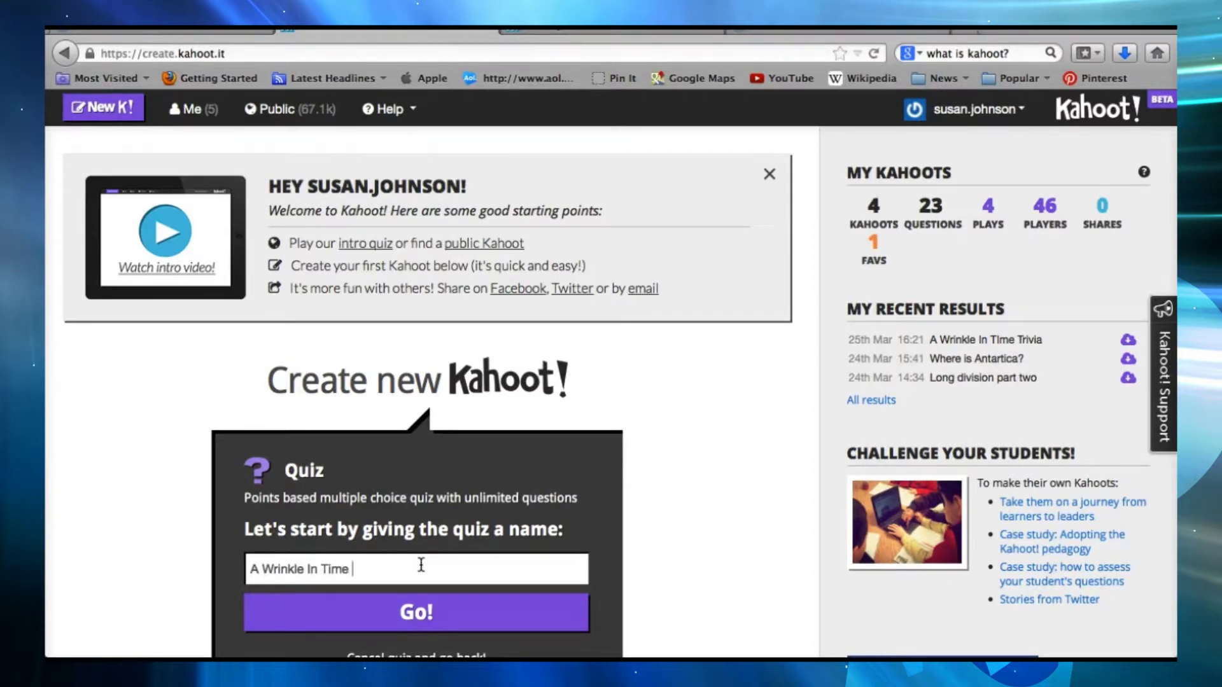
type("- Cause and Effect")
left_click(420, 609)
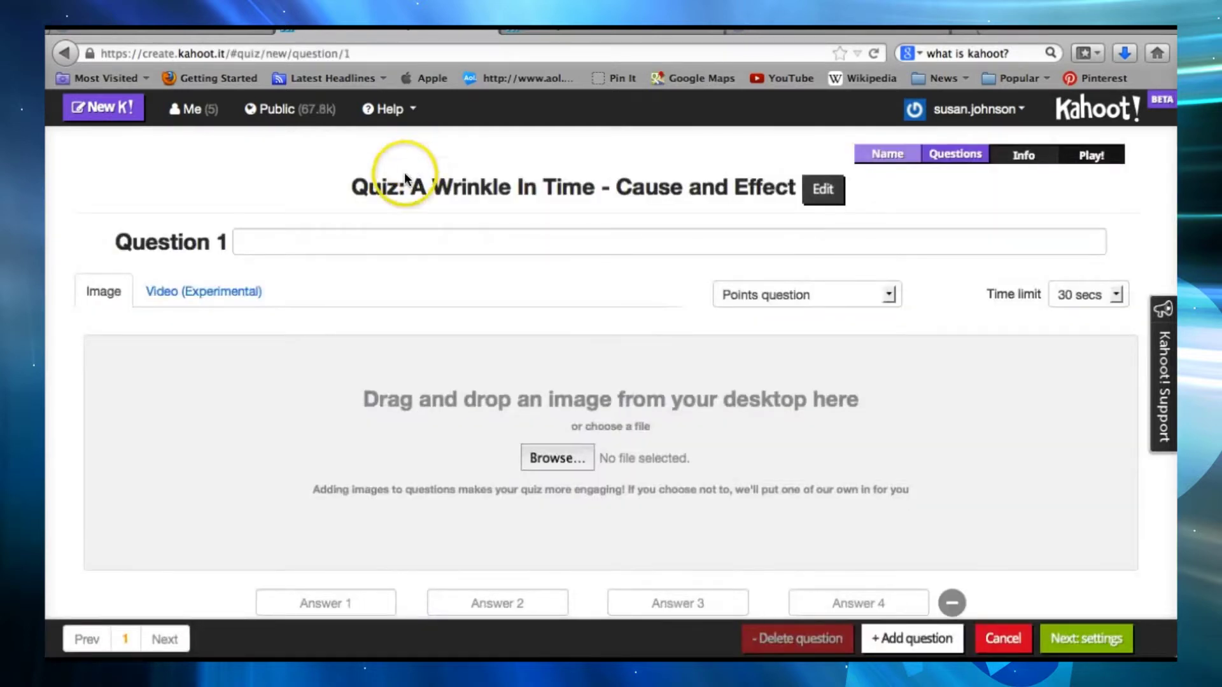
Step: Enter "The beast are suspicious of Meg, Calvin, and Mr. Murry because ..." as the text of question 1
left_click(373, 236)
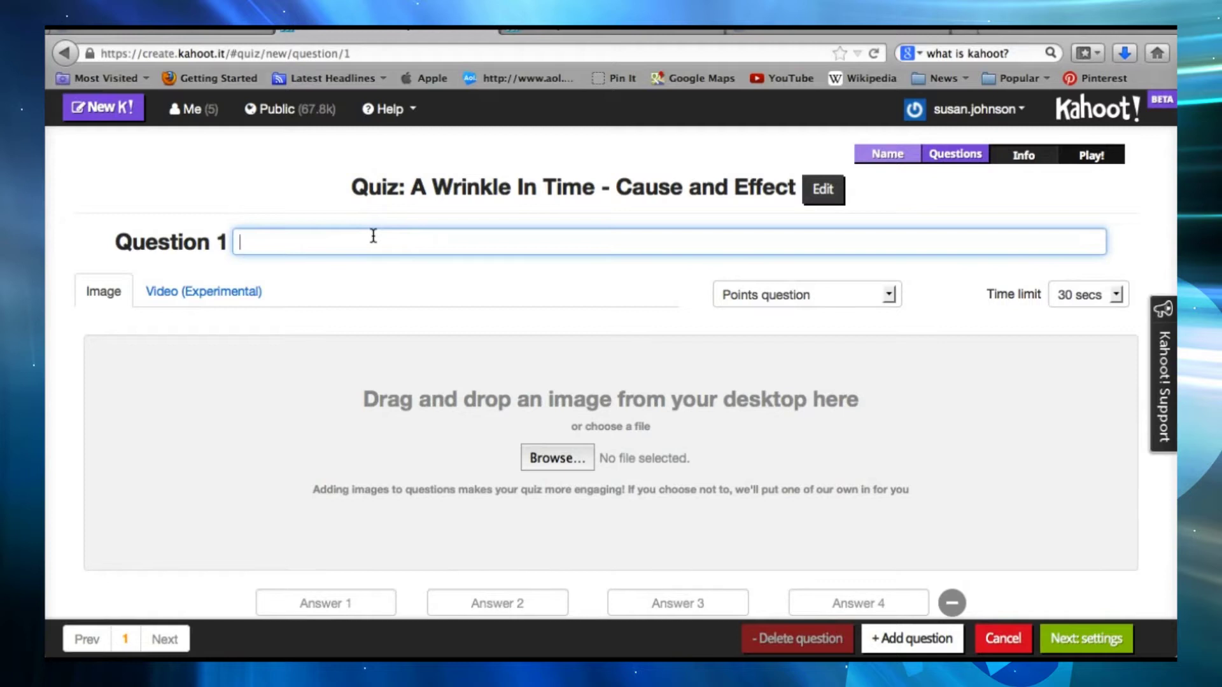
type("The beast are suspiciou")
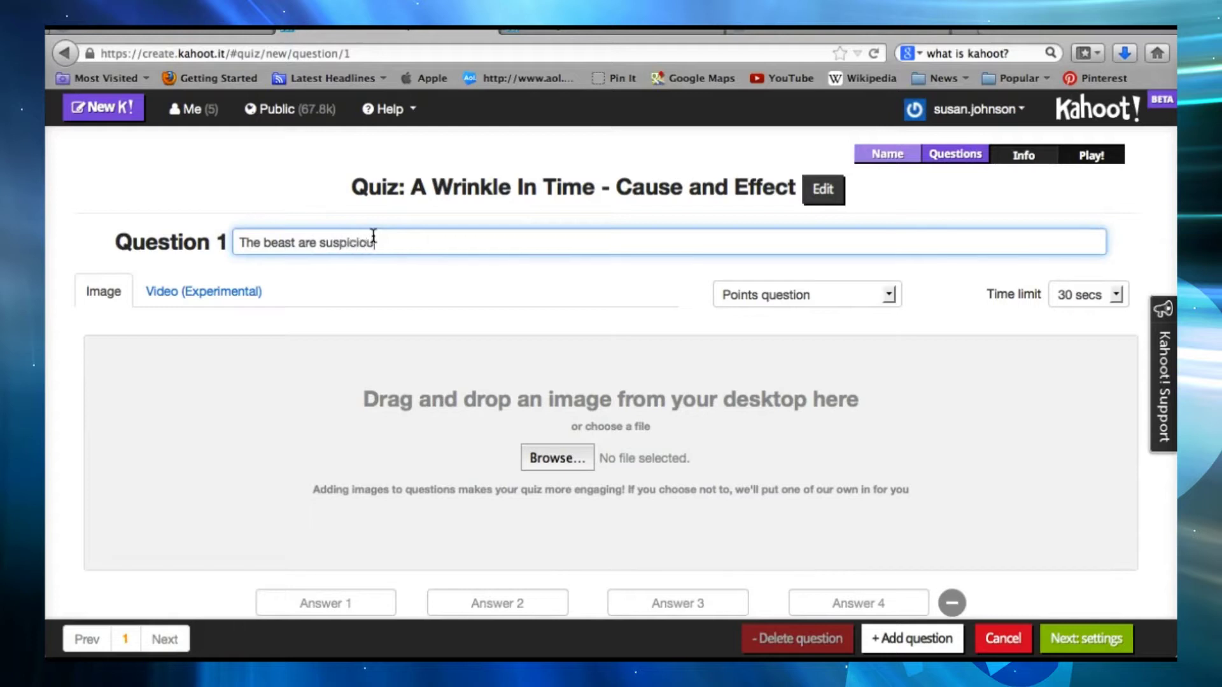
type("s of Meg, Calvi")
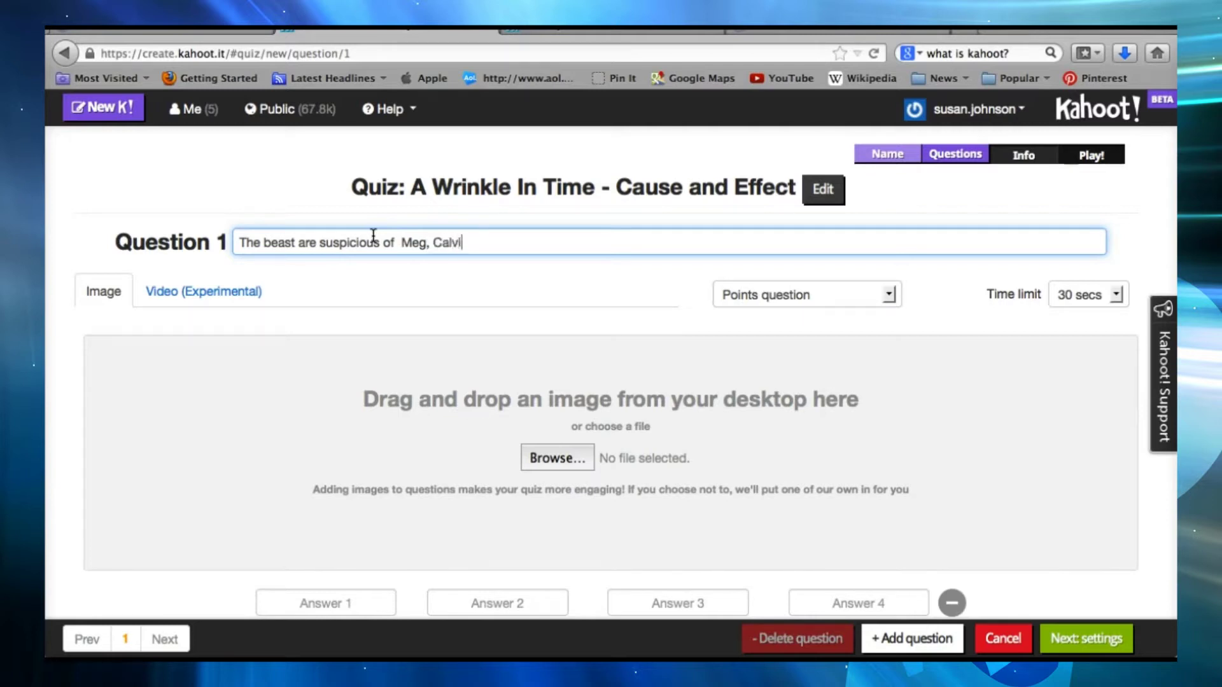
type("n, and Mr. Murry")
key("BackSpace")
key("BackSpace")
type("ry,")
key("BackSpace")
key("BackSpace")
key("BackSpace")
type("y because ...")
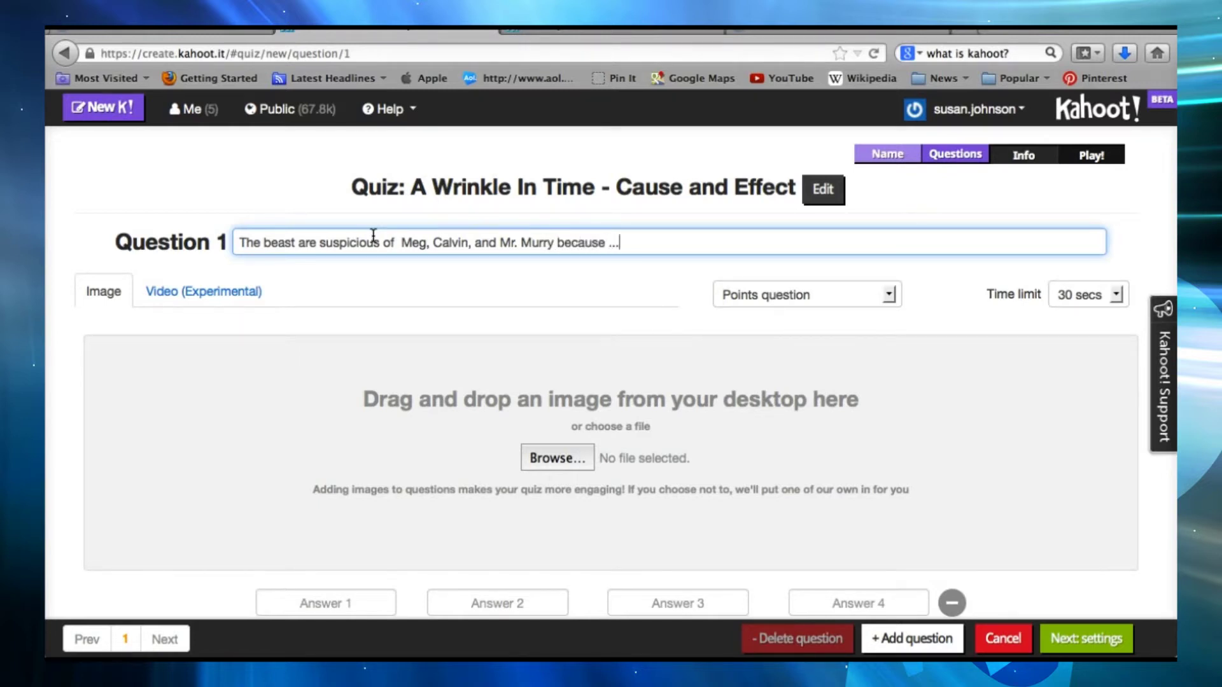
Step: Remove the unused fourth answer from question 1 and mark "they look different" as the correct answer
scroll(274, 452, "down", 2)
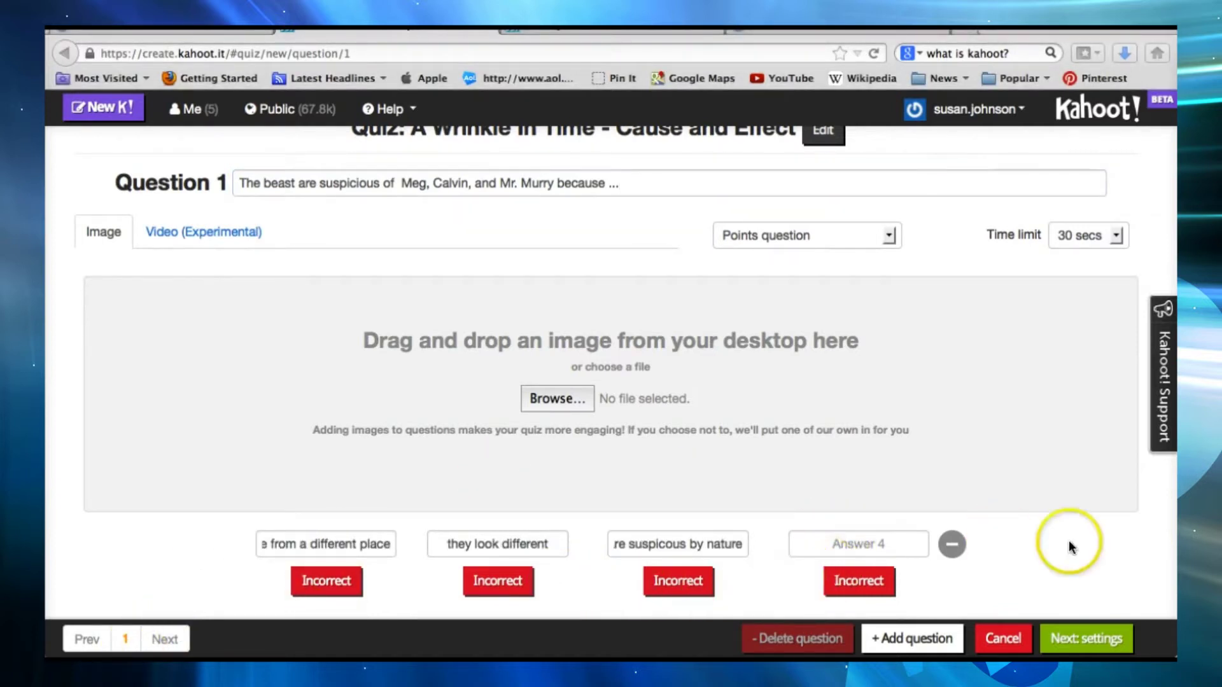
left_click(952, 544)
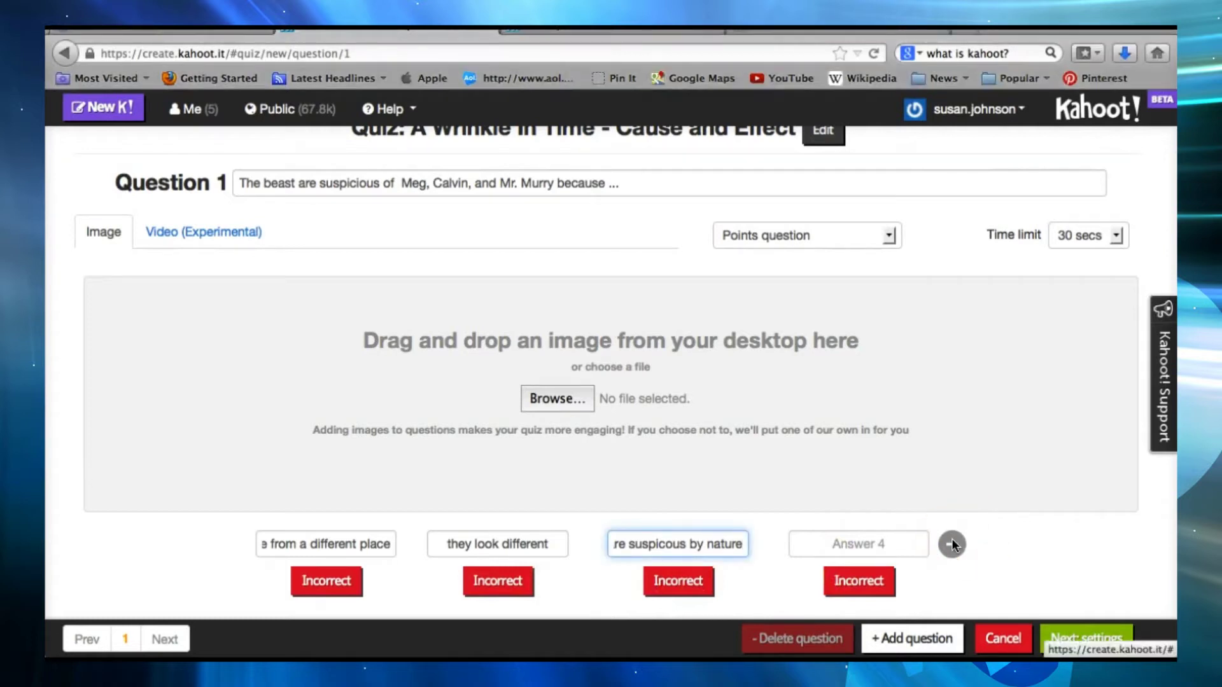
left_click(952, 544)
left_click(616, 596)
left_click(580, 581)
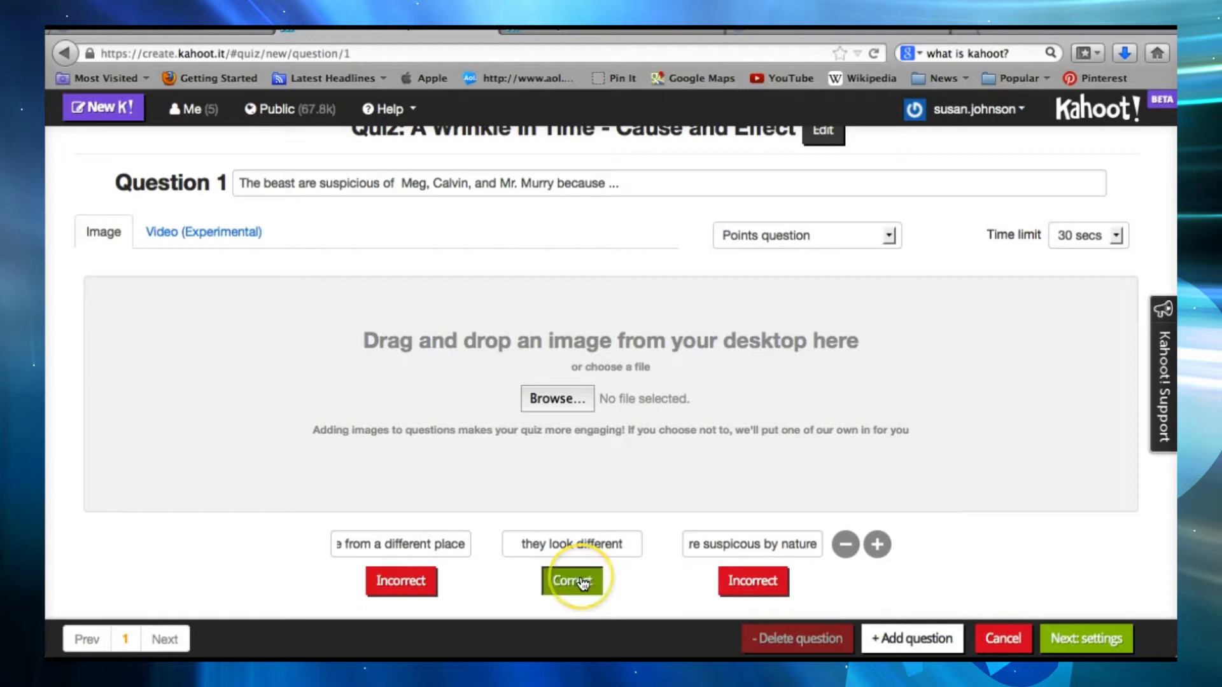
Step: Add a blank second question to the quiz and go back to the previous question
left_click(910, 636)
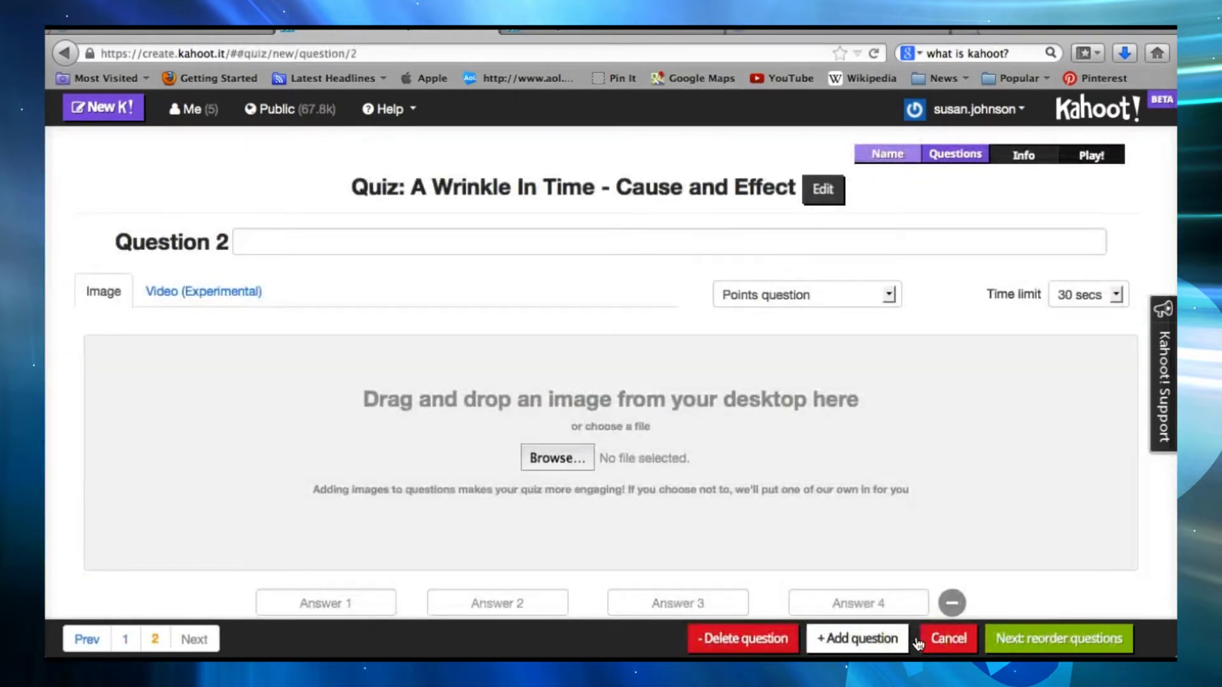
left_click(927, 475)
scroll(928, 476, "down", 1)
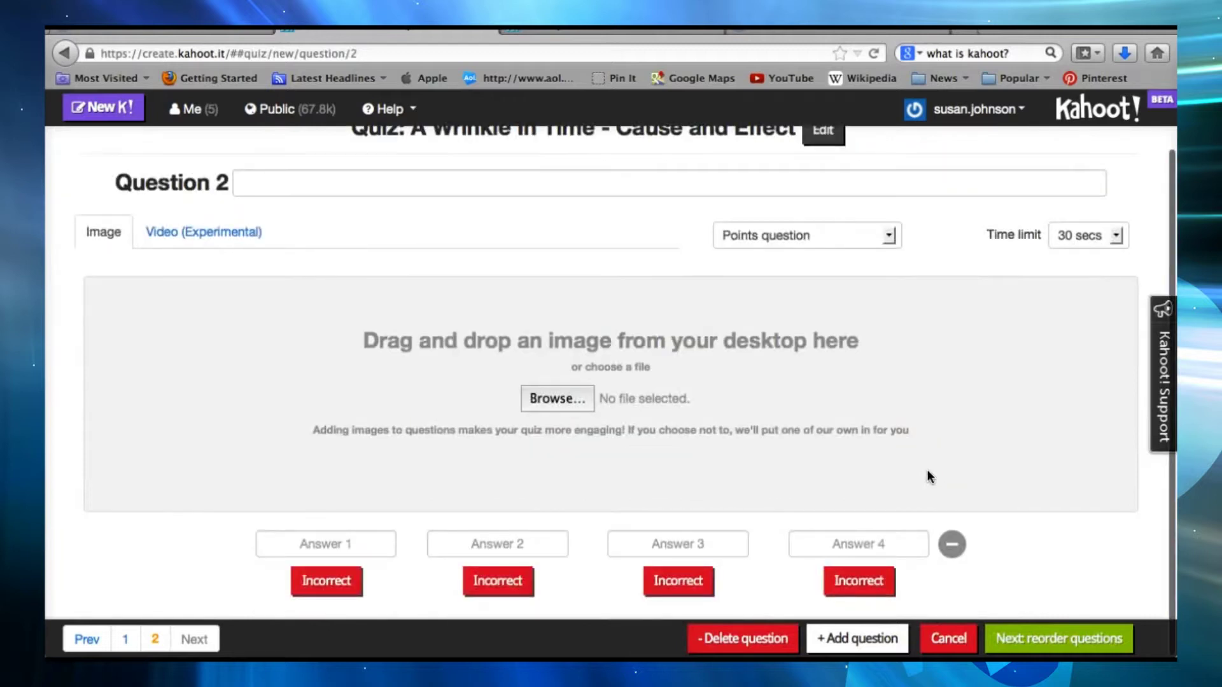
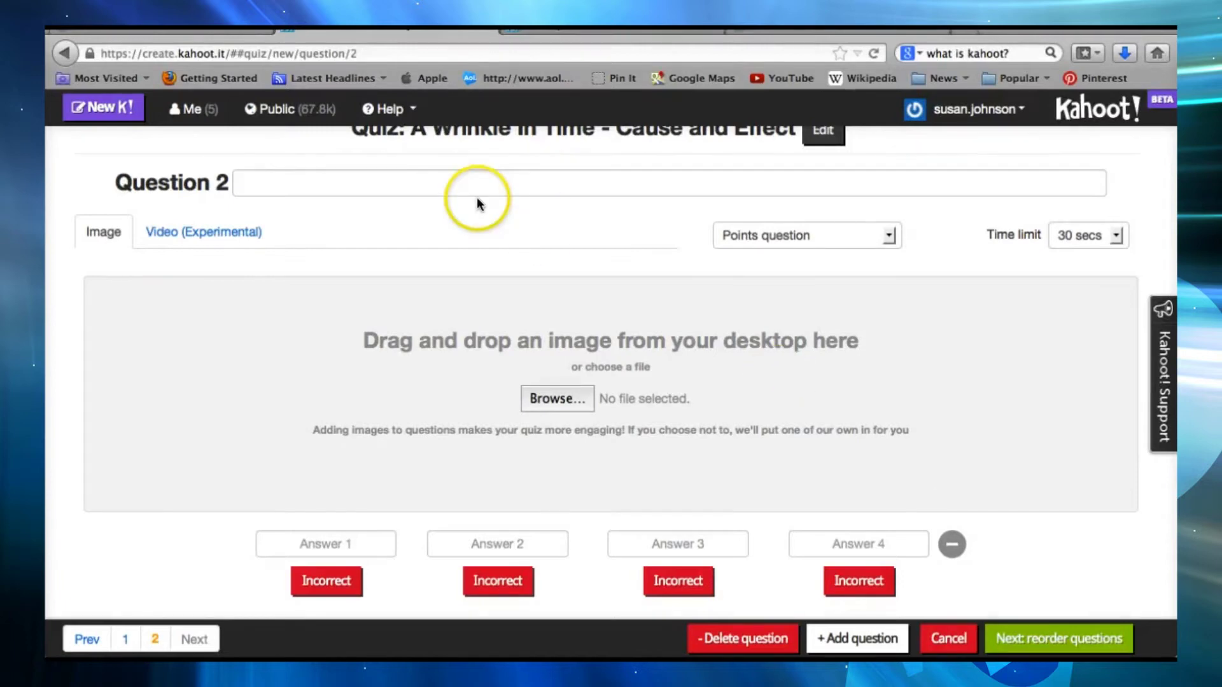
left_click(101, 639)
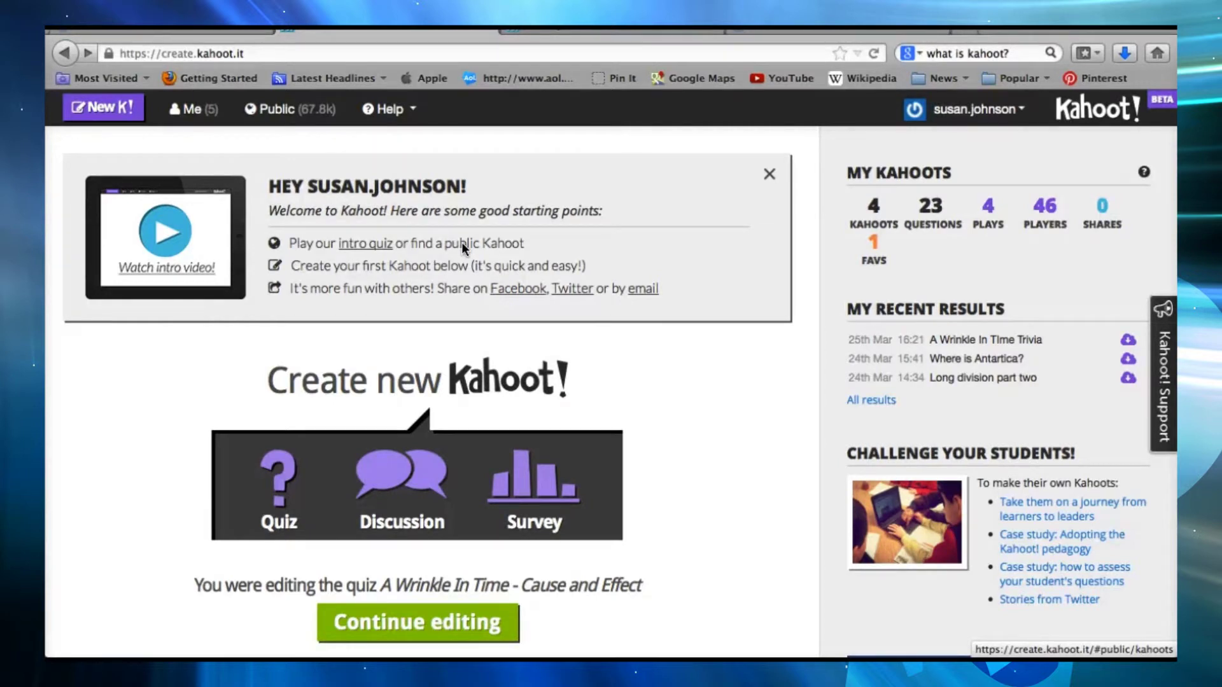
Step: Search the public Kahoots for "A wrinkle in time" with the audience filter set to School
left_click(503, 244)
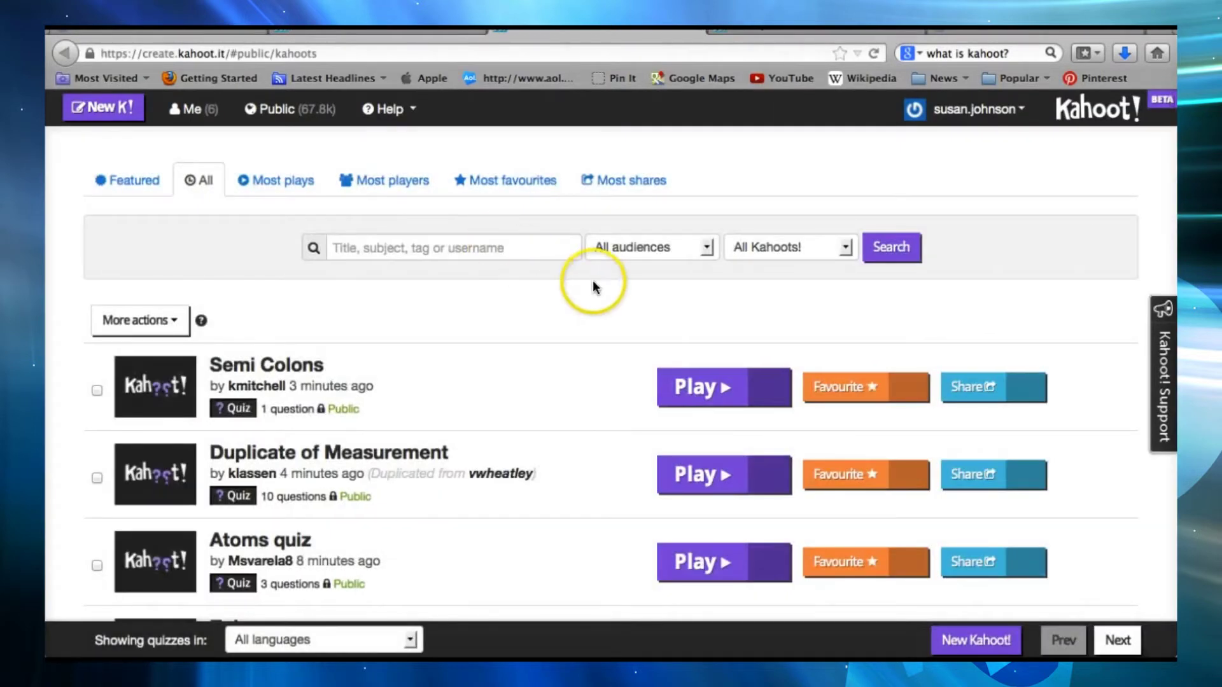
left_click(707, 248)
left_click(669, 285)
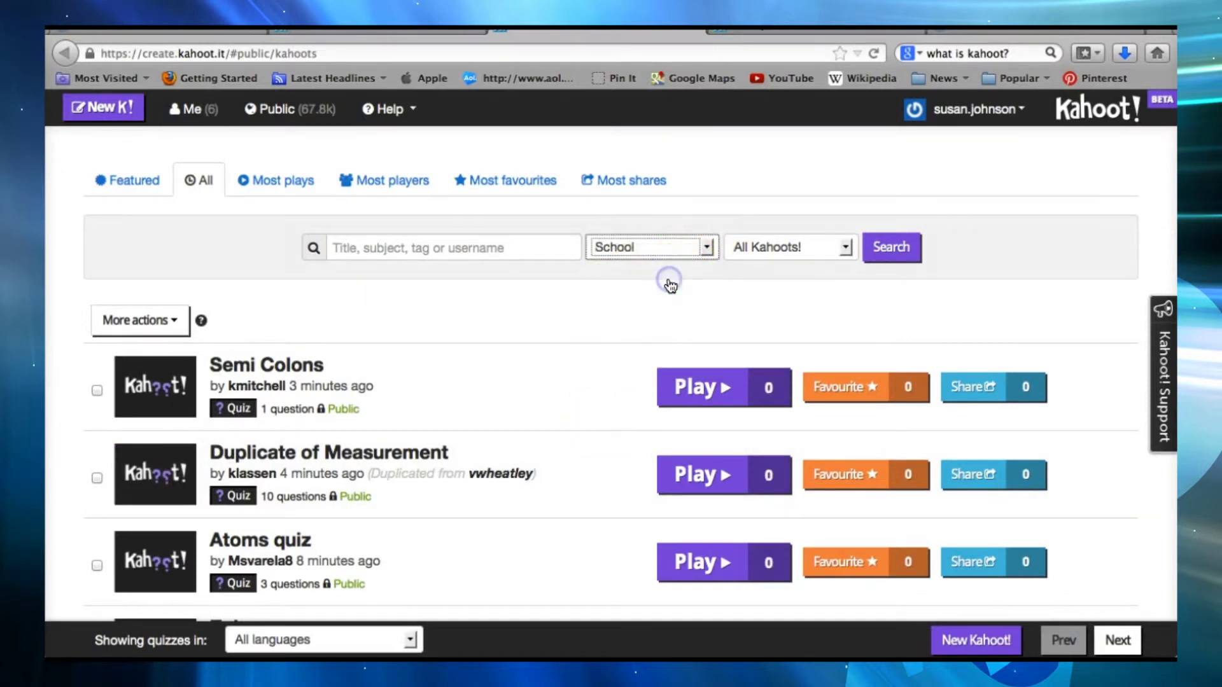
left_click(487, 243)
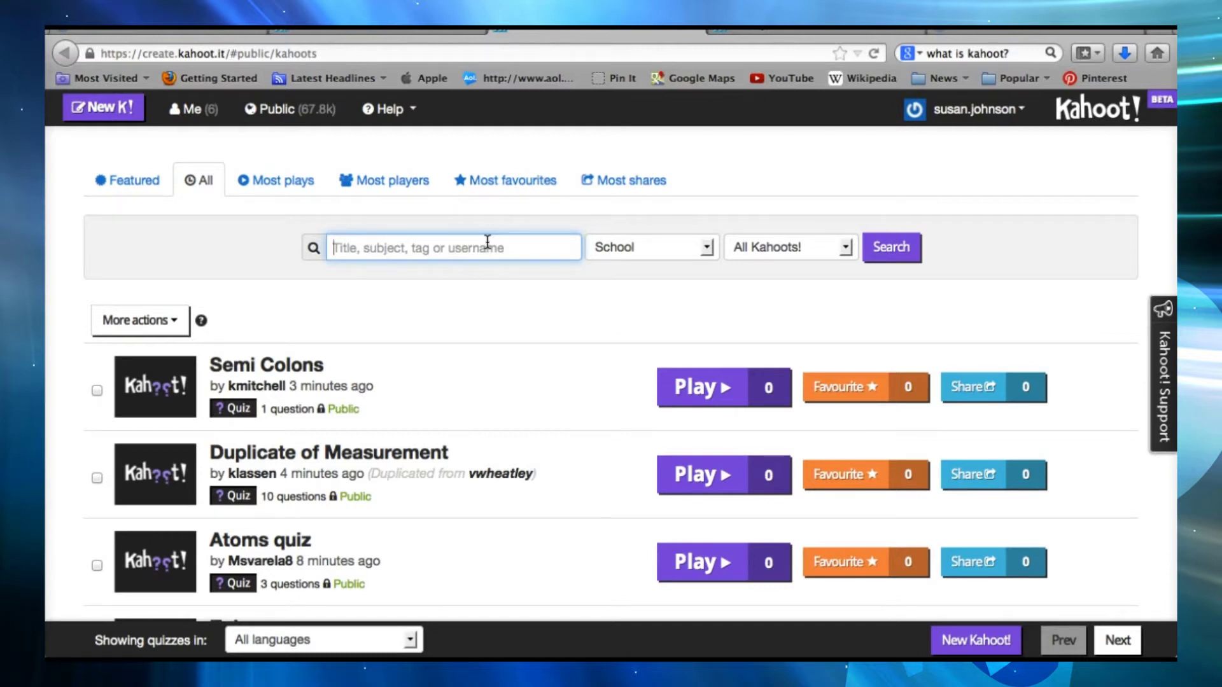
type("A wrinkl")
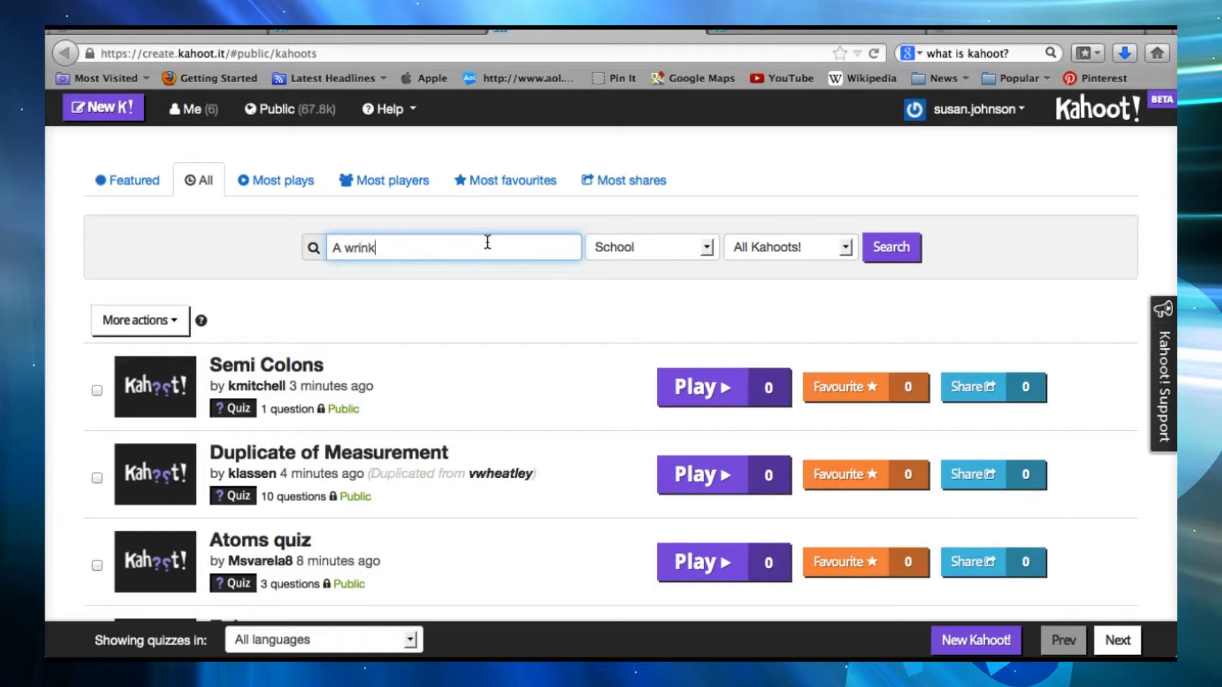
type("e in time")
left_click(886, 248)
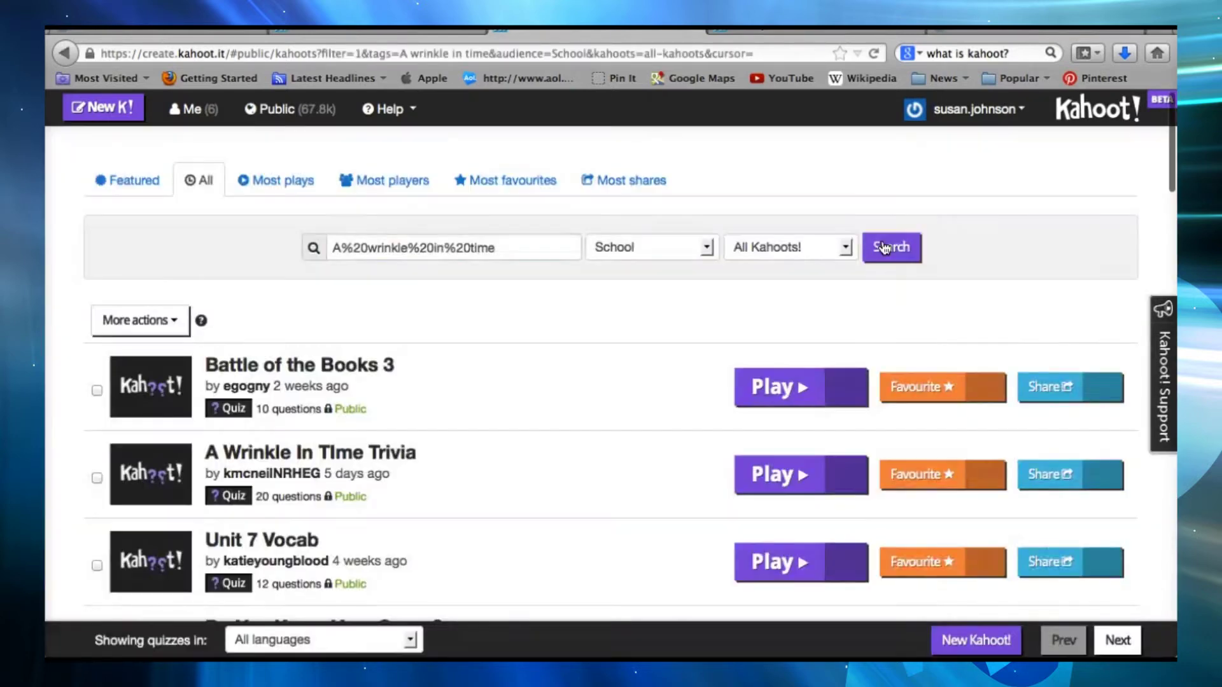
Step: Open the "A Wrinkle In TIme Trivia" quiz from the search results and start its preview
left_click(620, 368)
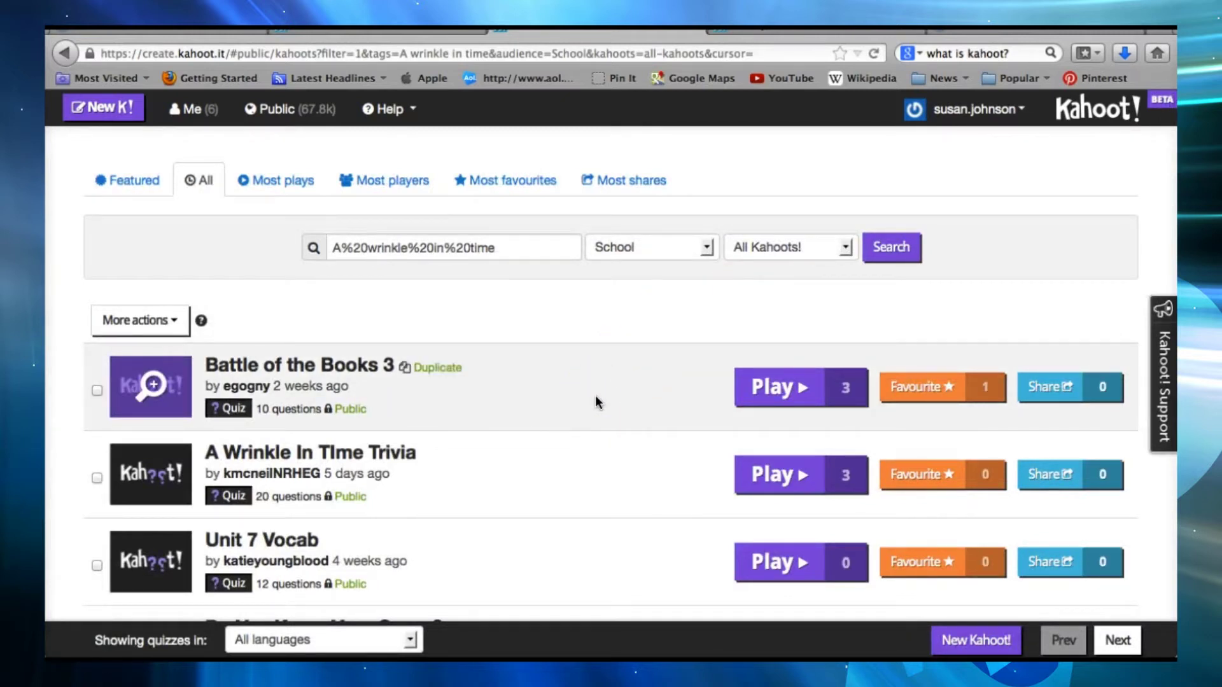
left_click(640, 457)
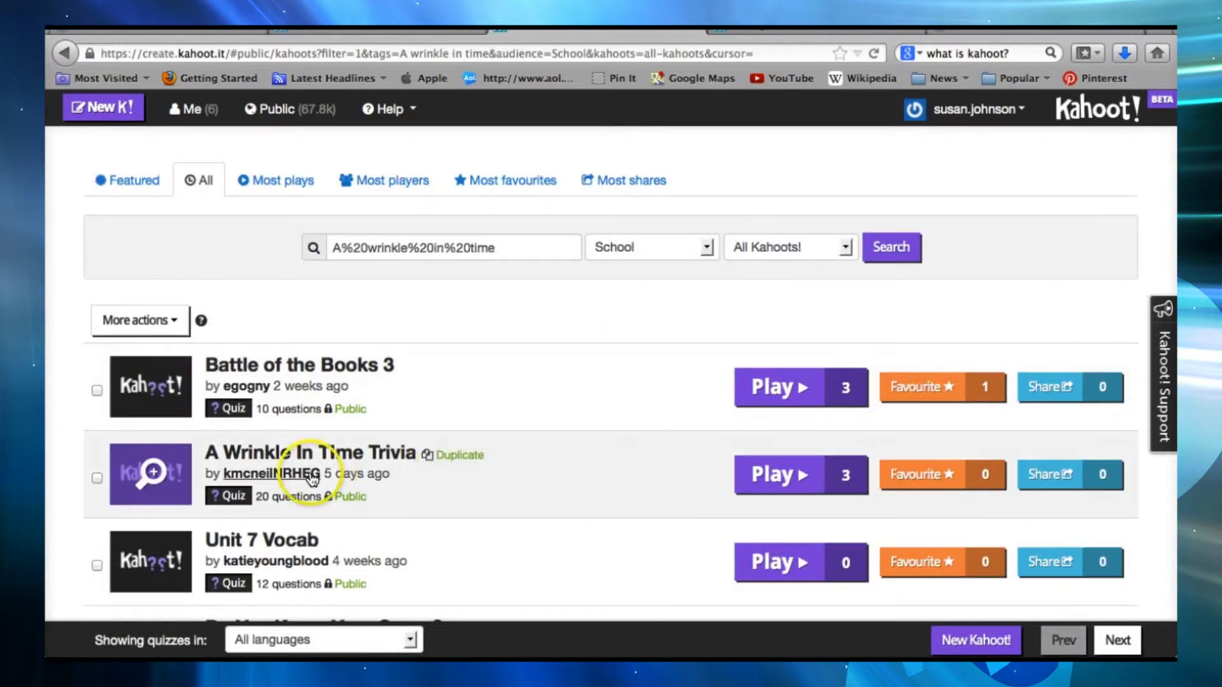
left_click(317, 455)
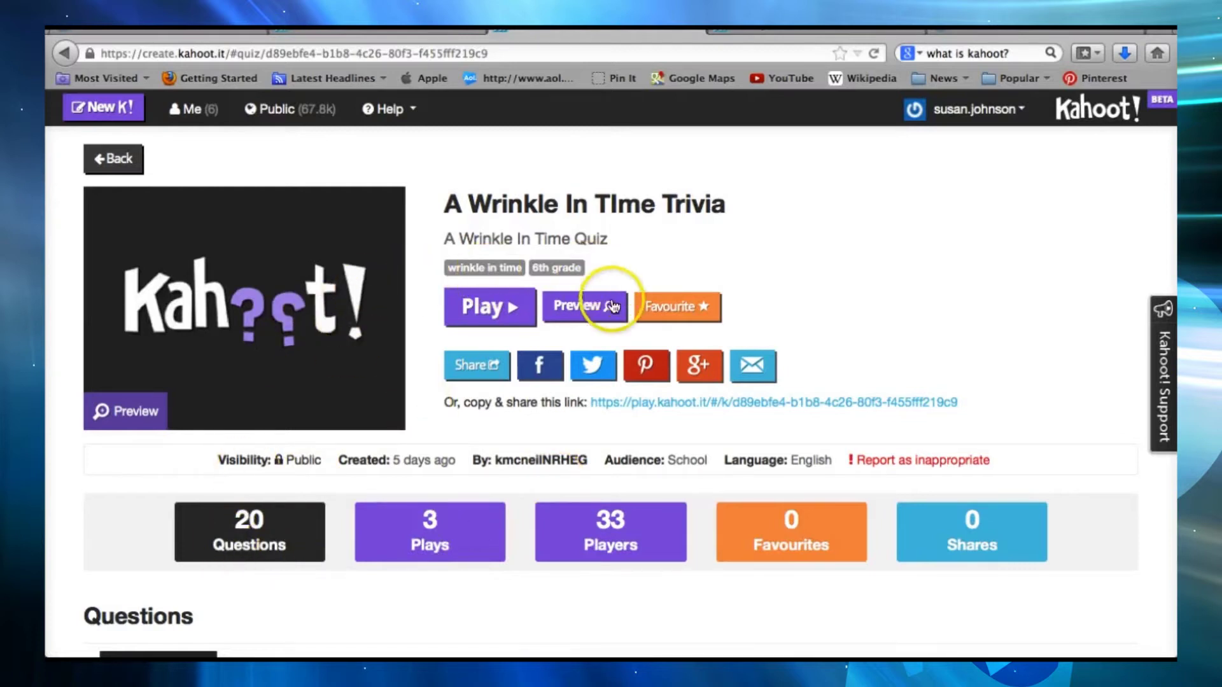
left_click(589, 308)
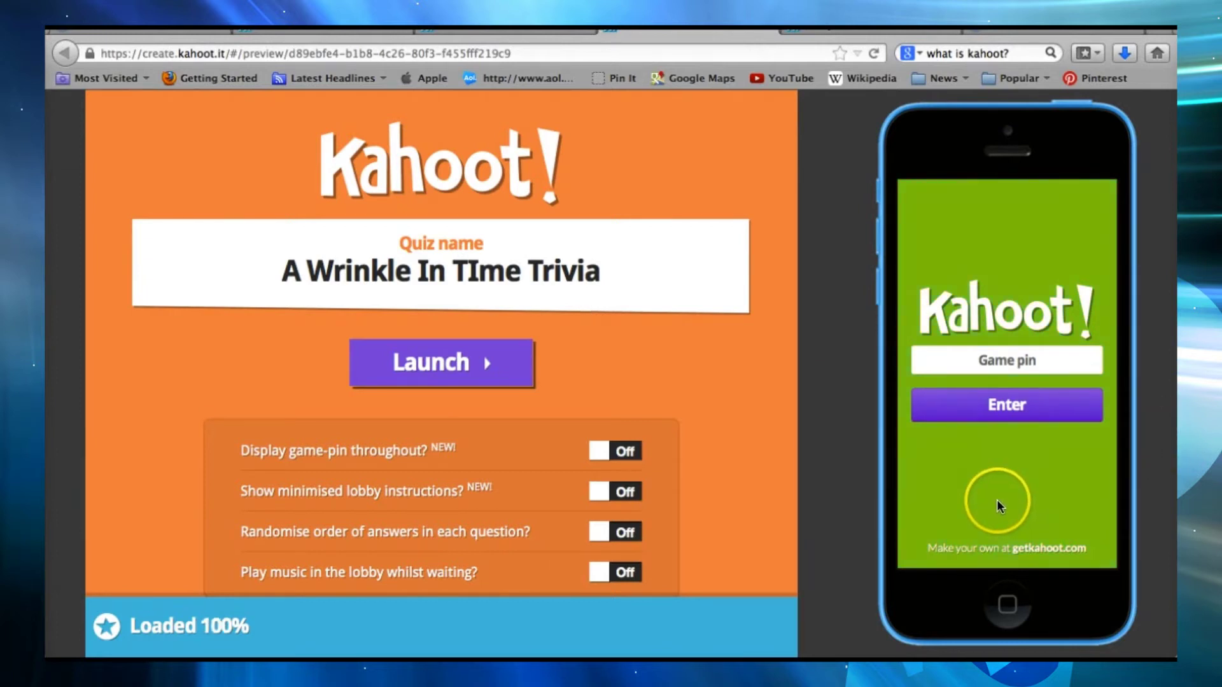
Step: Launch the previewed trivia quiz to bring up its player lobby
left_click(443, 388)
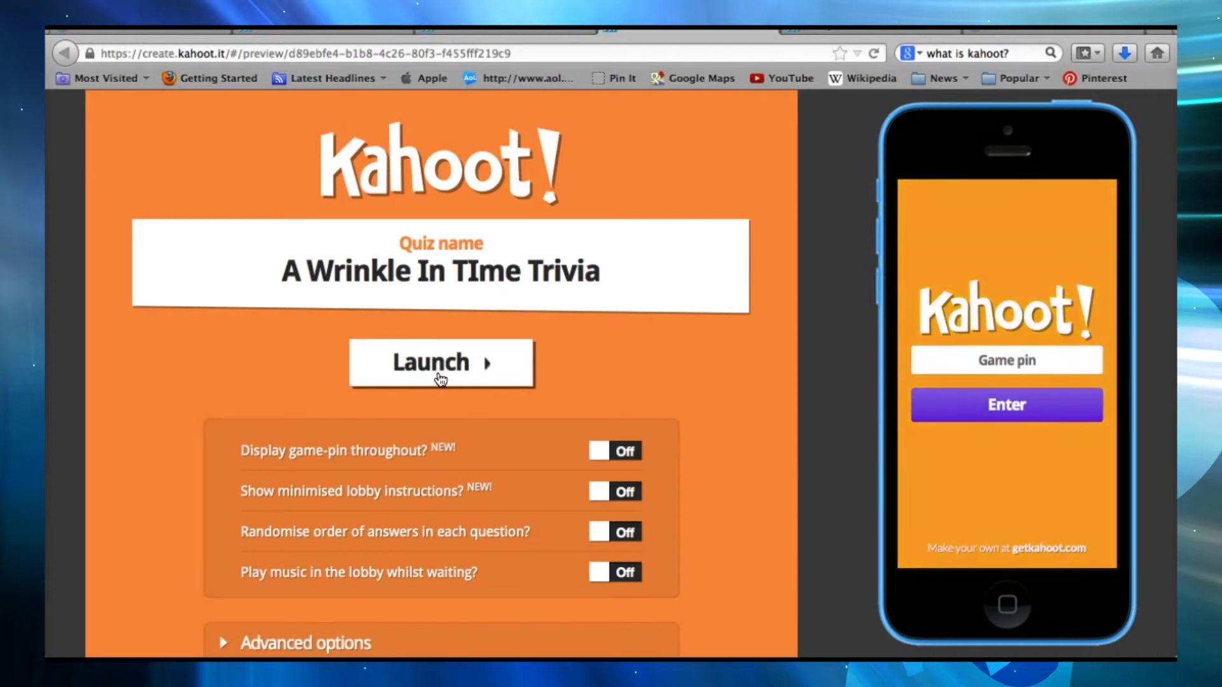
left_click(441, 380)
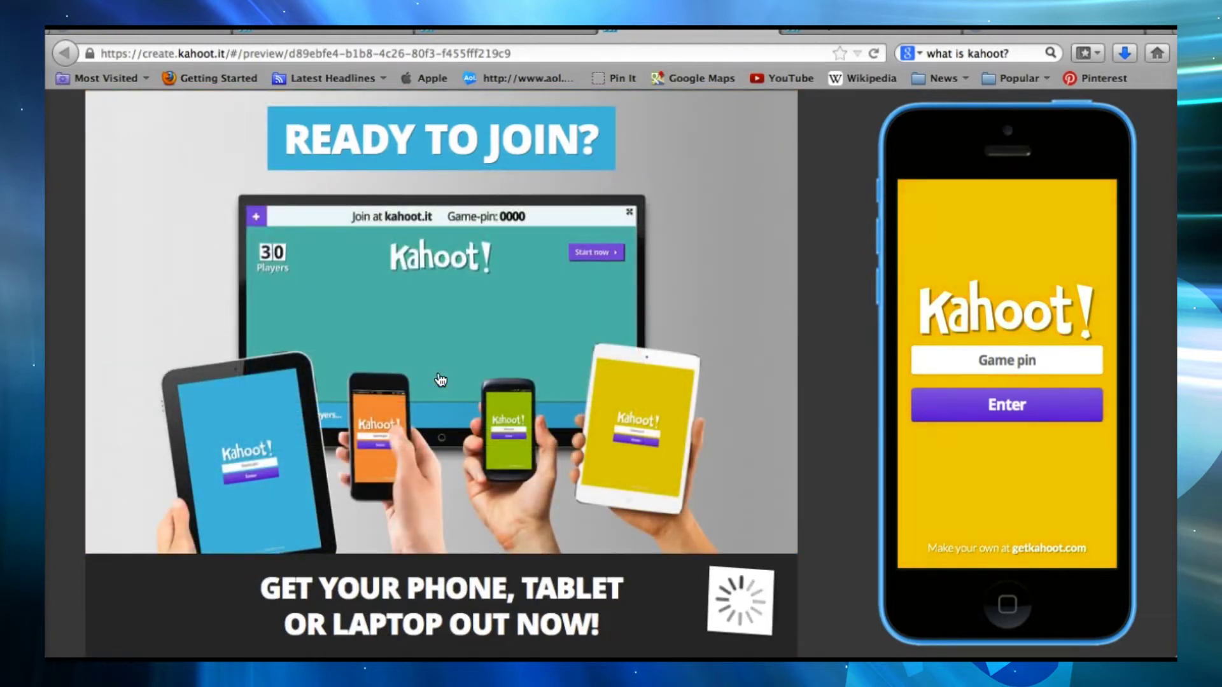
left_click(452, 142)
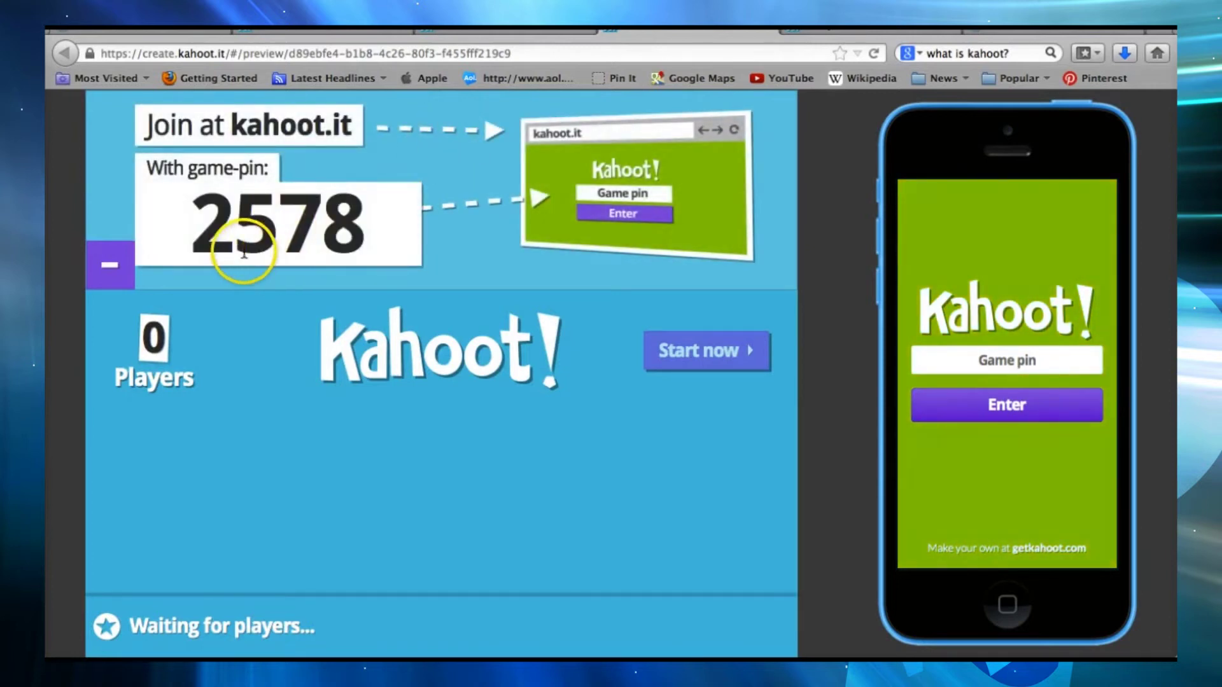
Step: Enter the displayed game PIN on the simulated phone and connect it to the quiz lobby
left_click(997, 359)
type("25")
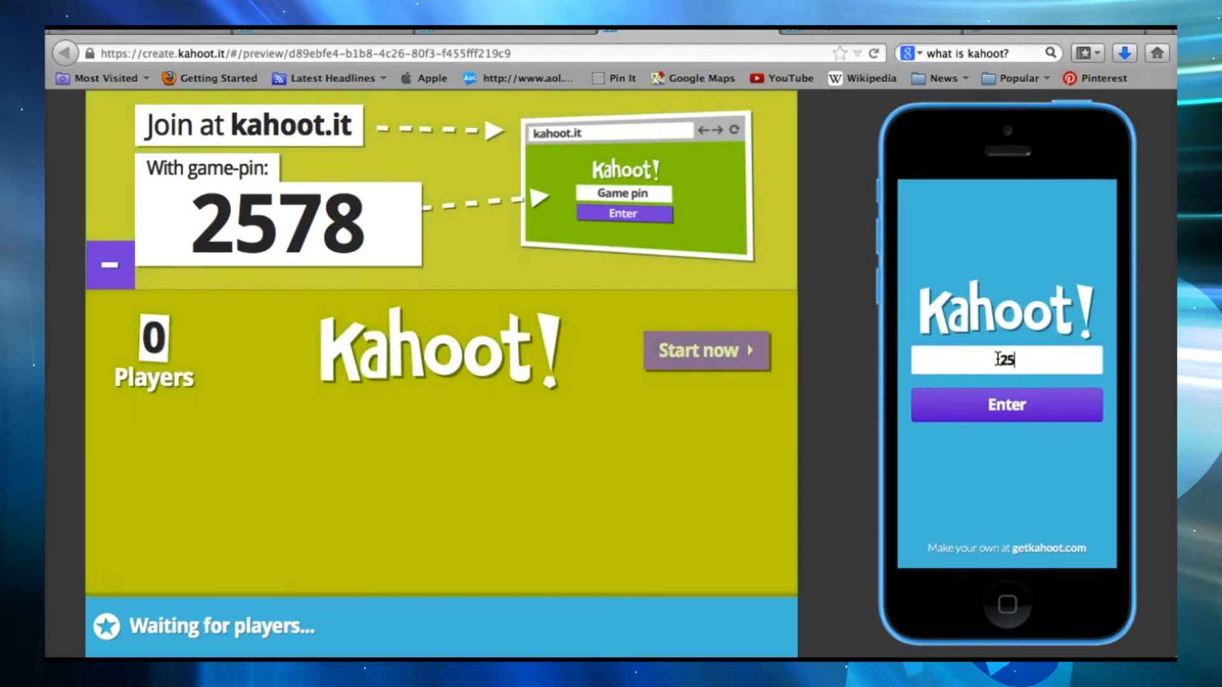
type("7")
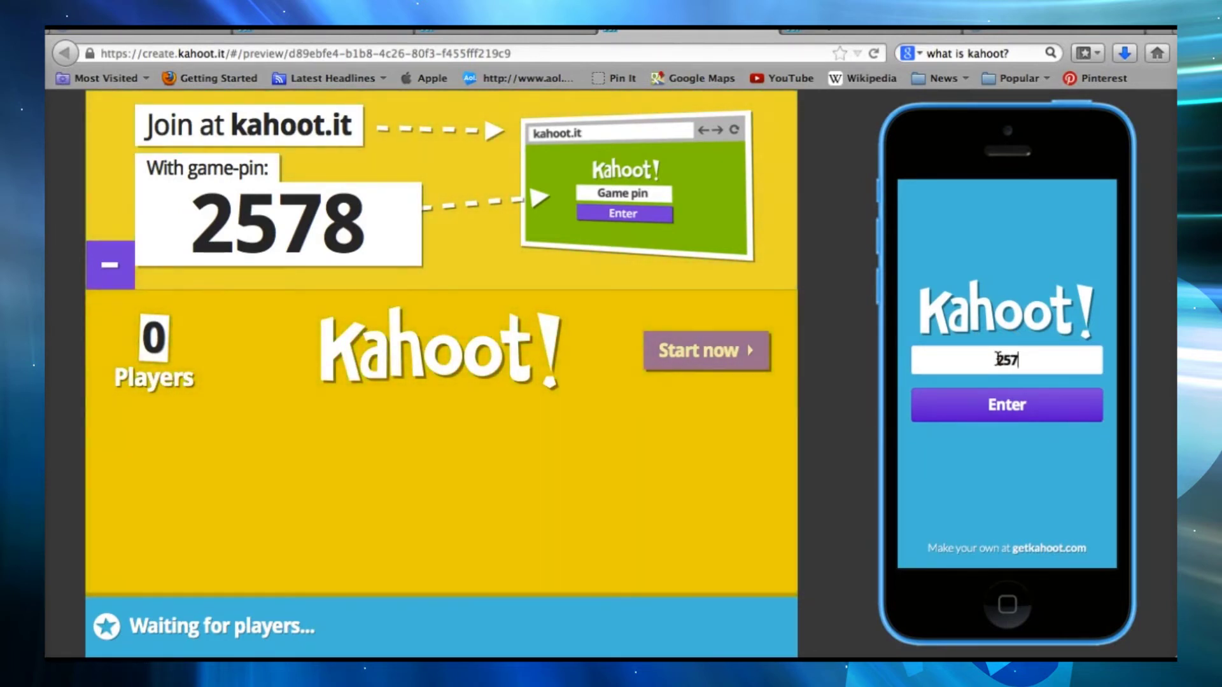
type("8")
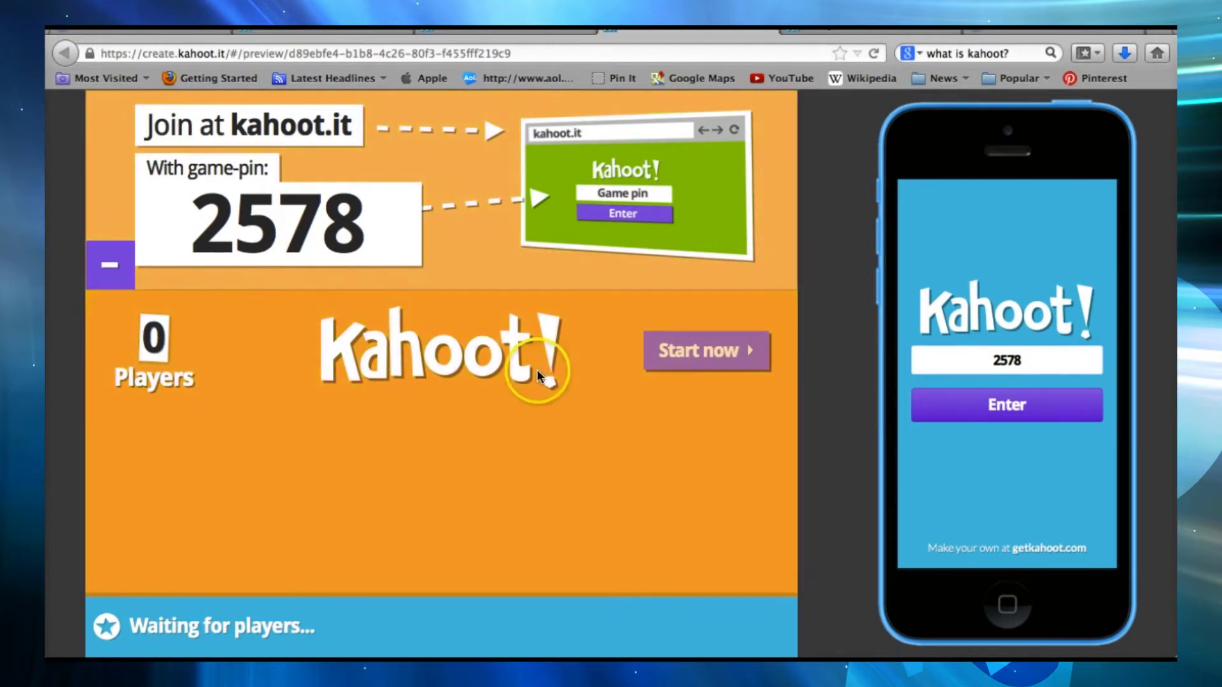
left_click(1016, 361)
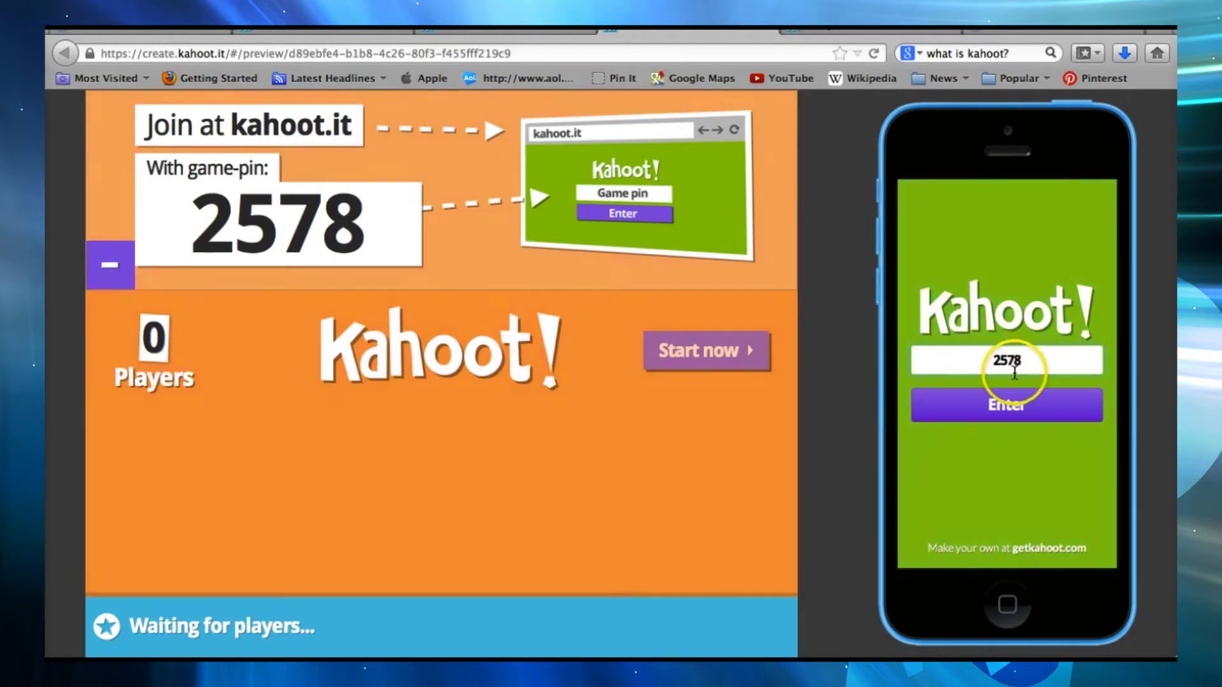
left_click(1006, 408)
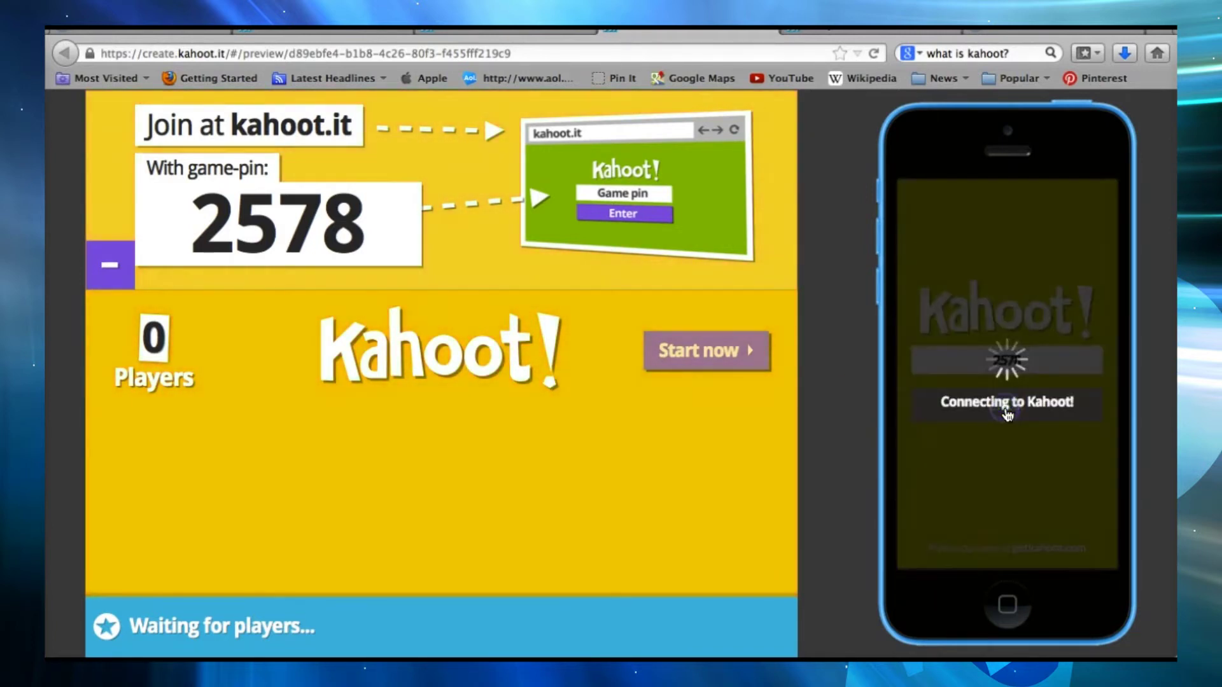
Step: Join the game from the simulated phone with a player nickname
left_click(1008, 352)
type("Susie")
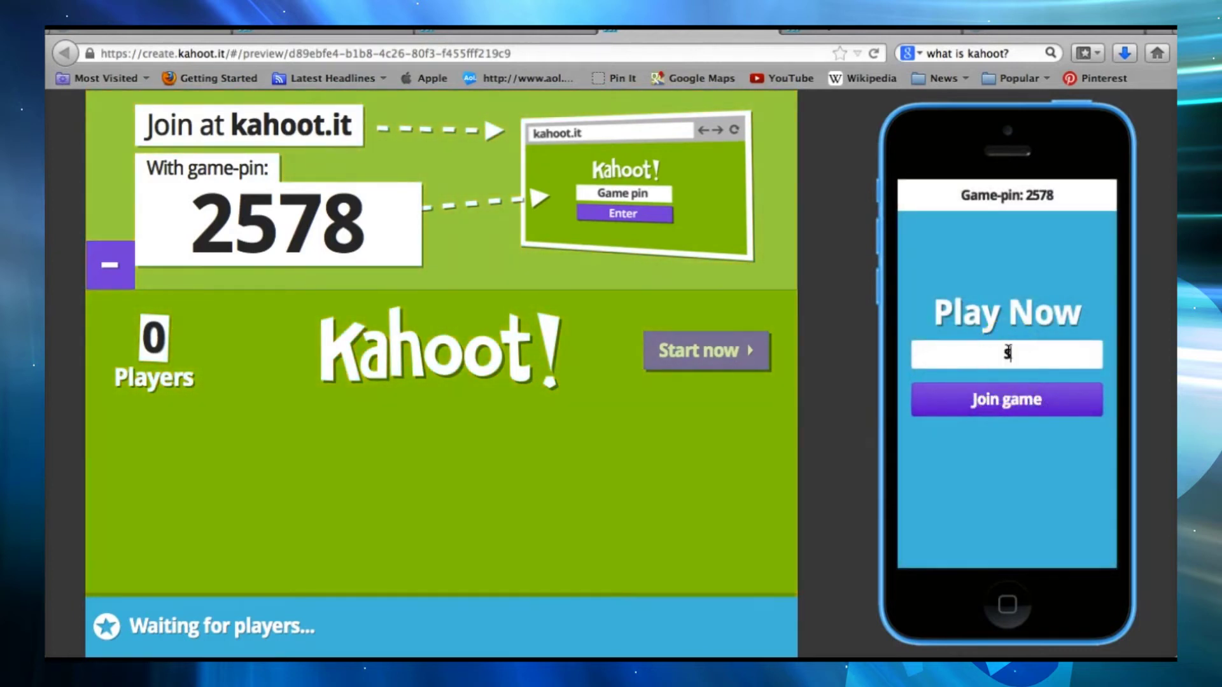
left_click(994, 403)
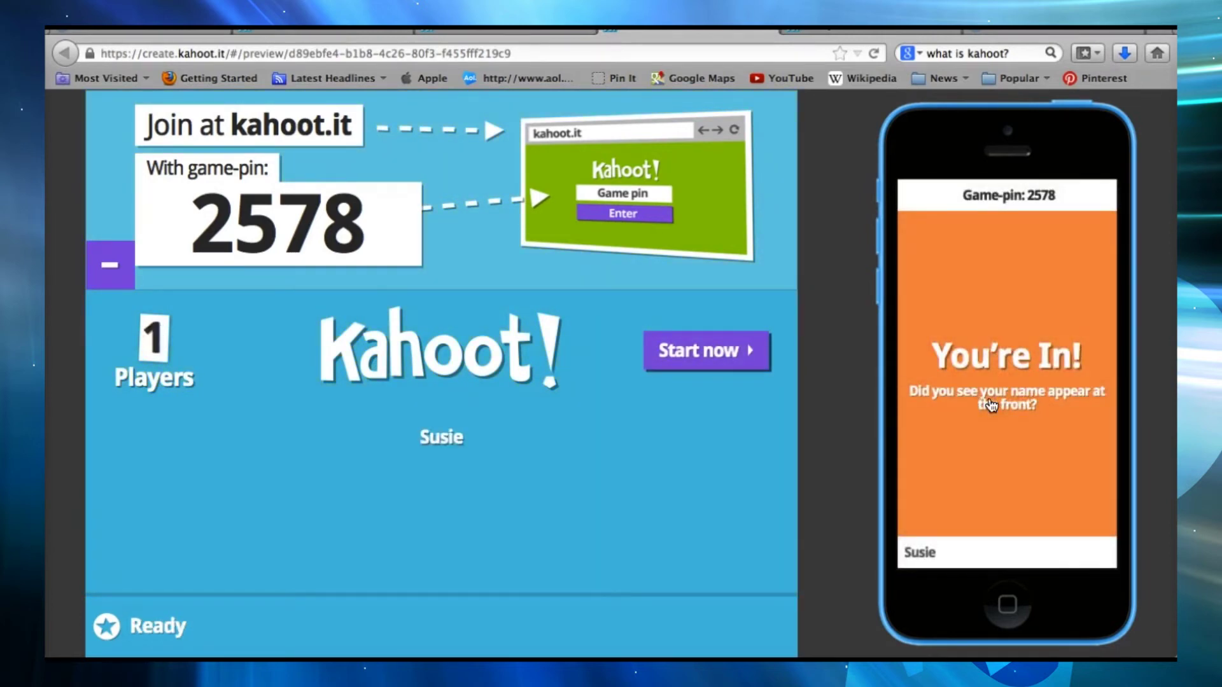
Step: Start the trivia game and answer question 1 on the simulated phone with the green square, "a warp in space"
left_click(698, 348)
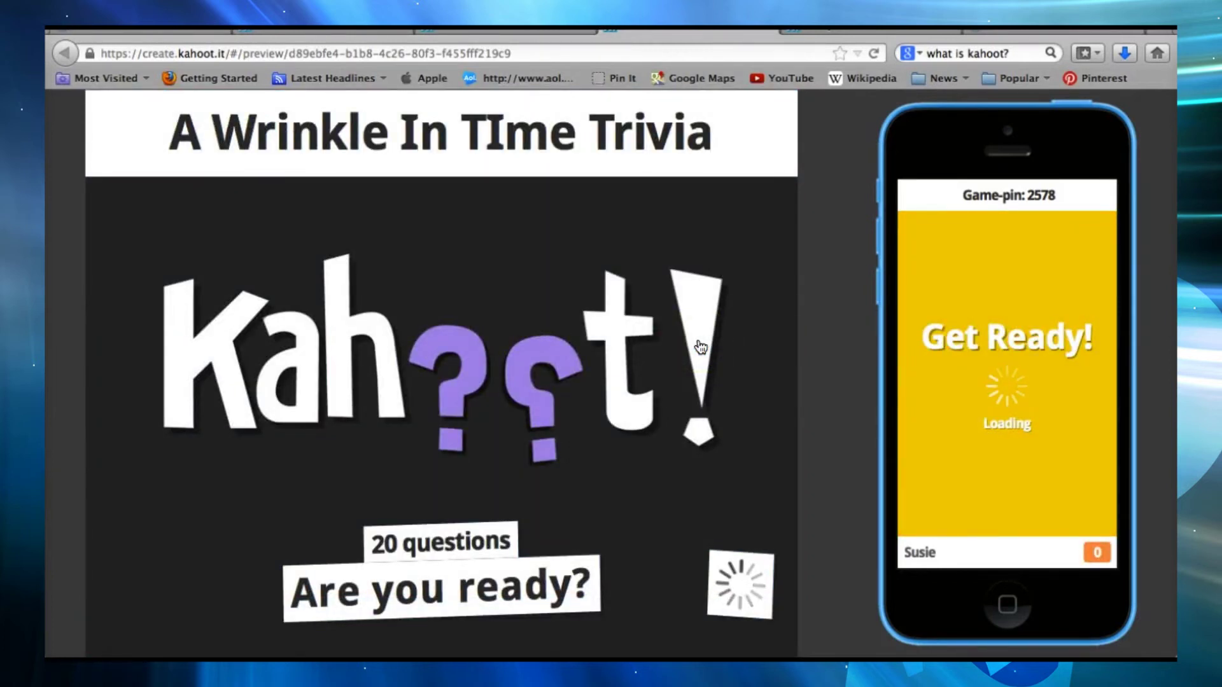
left_click(437, 435)
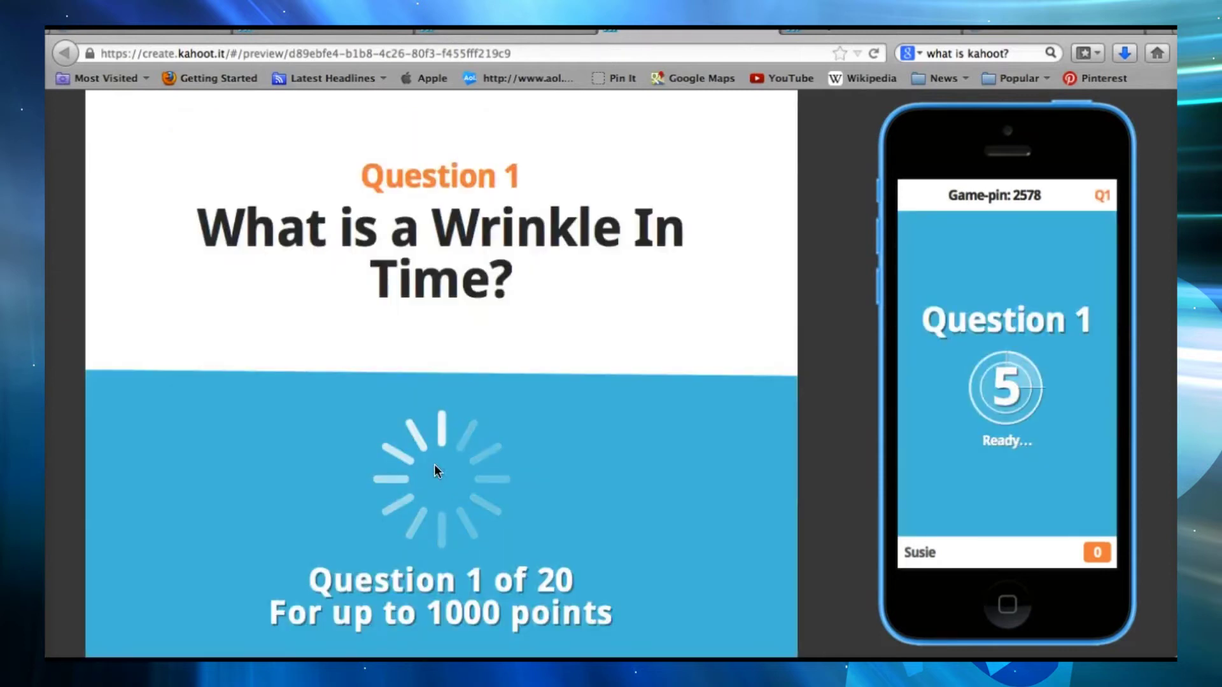
left_click(385, 400)
left_click(613, 507)
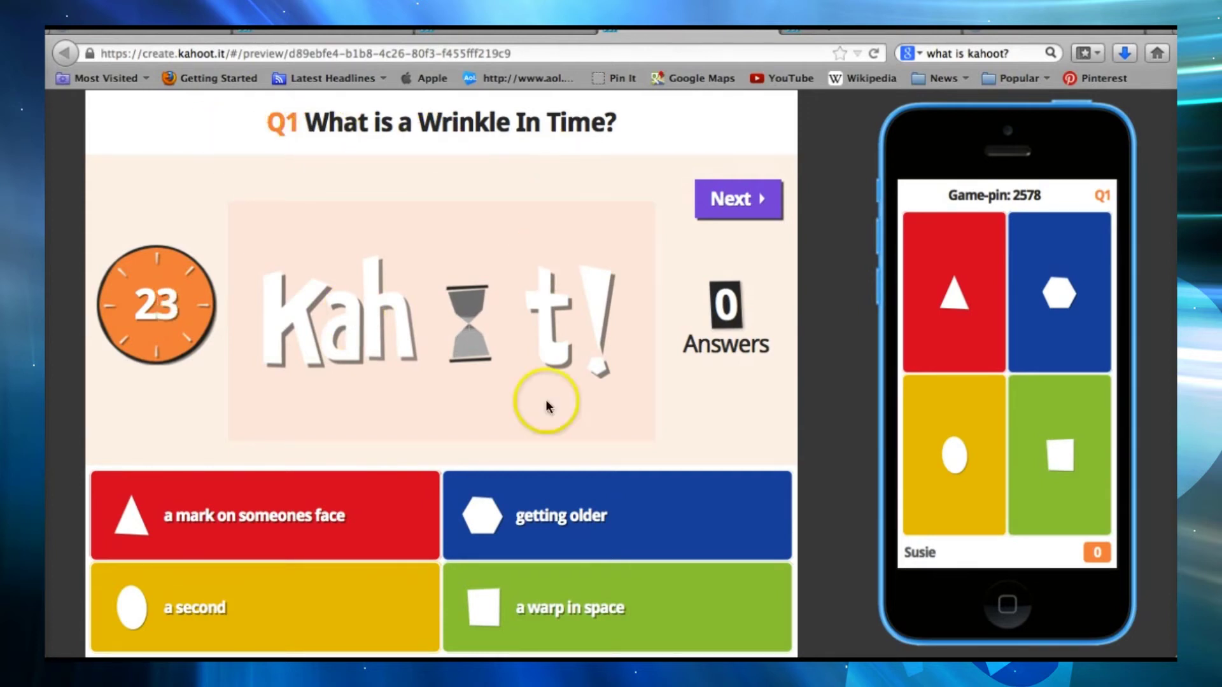
left_click(1053, 490)
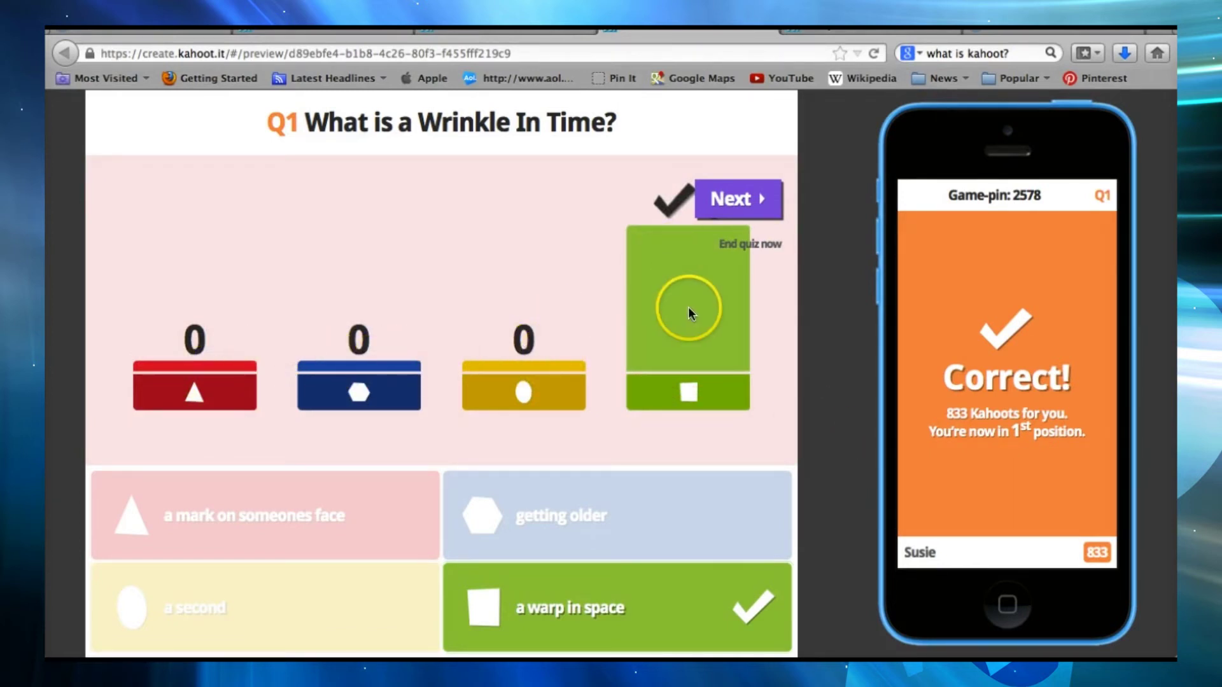
Step: Advance from the question 1 answer results through the scoreboard to question 2
left_click(732, 201)
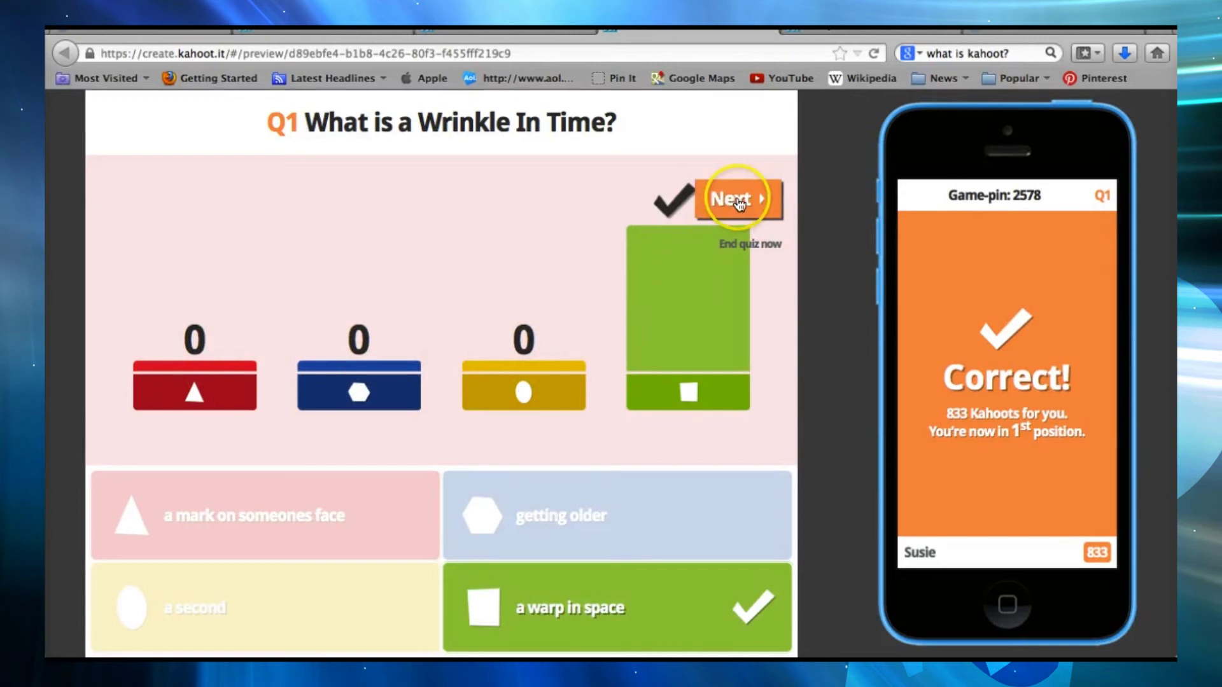
left_click(738, 203)
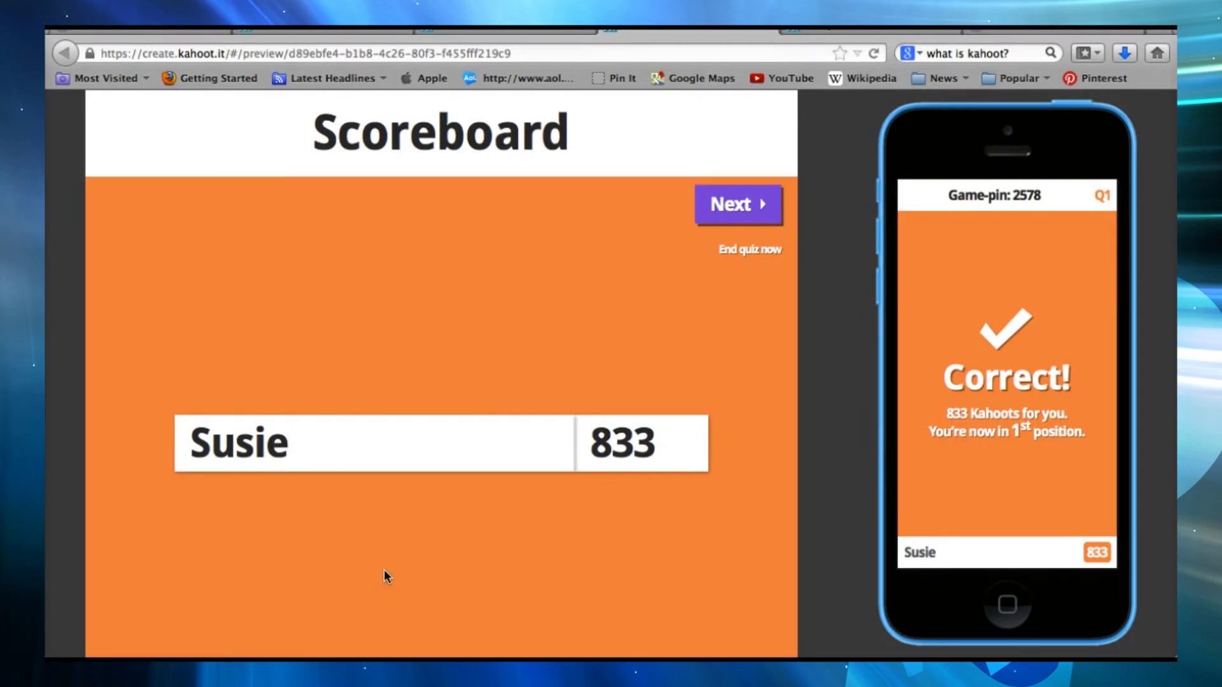
left_click(735, 203)
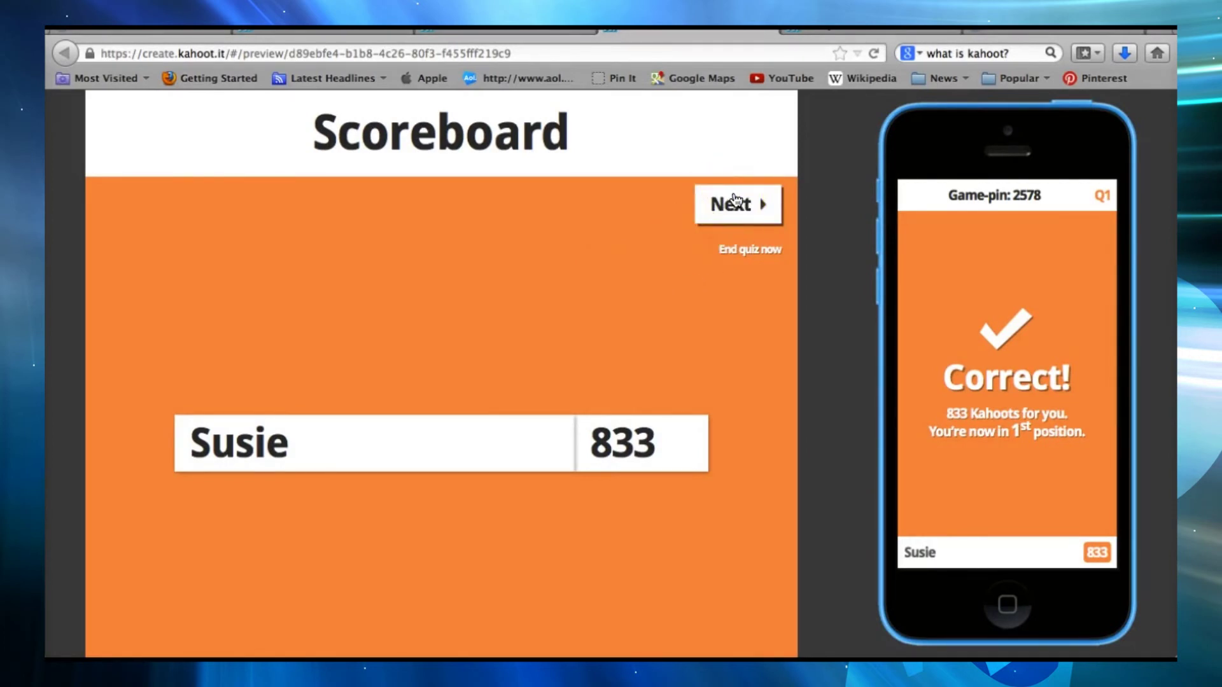
left_click(735, 202)
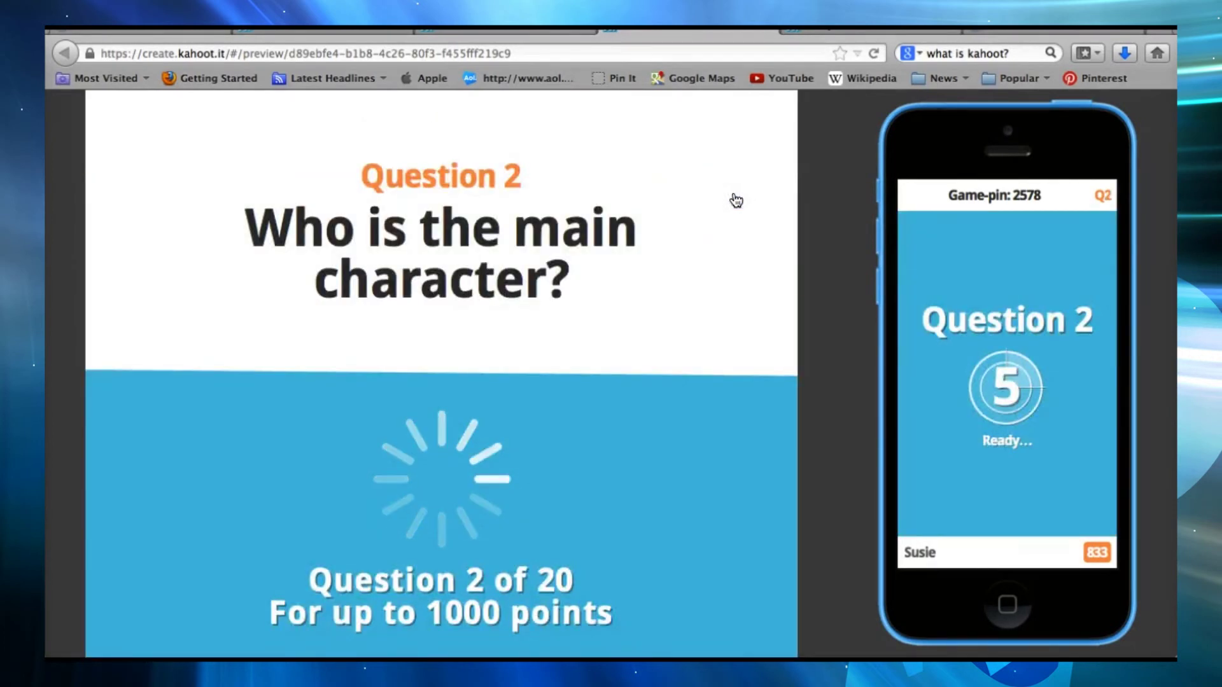
left_click(452, 281)
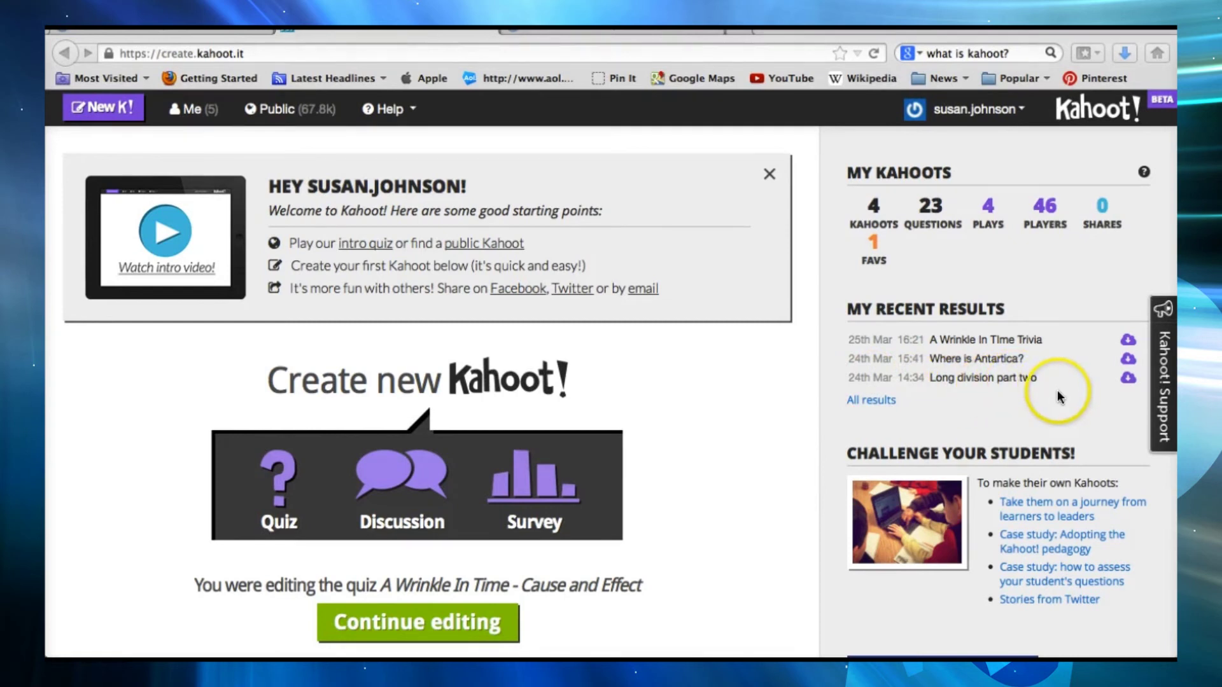
Step: Download the recent results of "Long division part two" and view them as a spreadsheet
left_click(1126, 379)
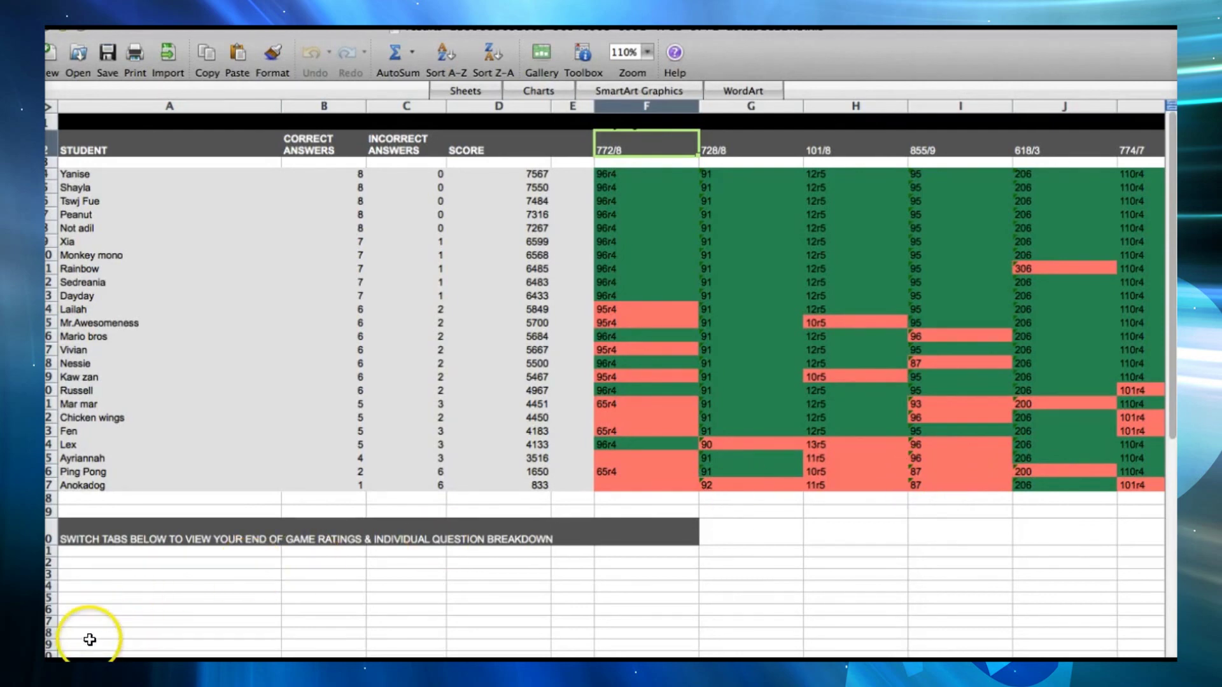
left_click(64, 659)
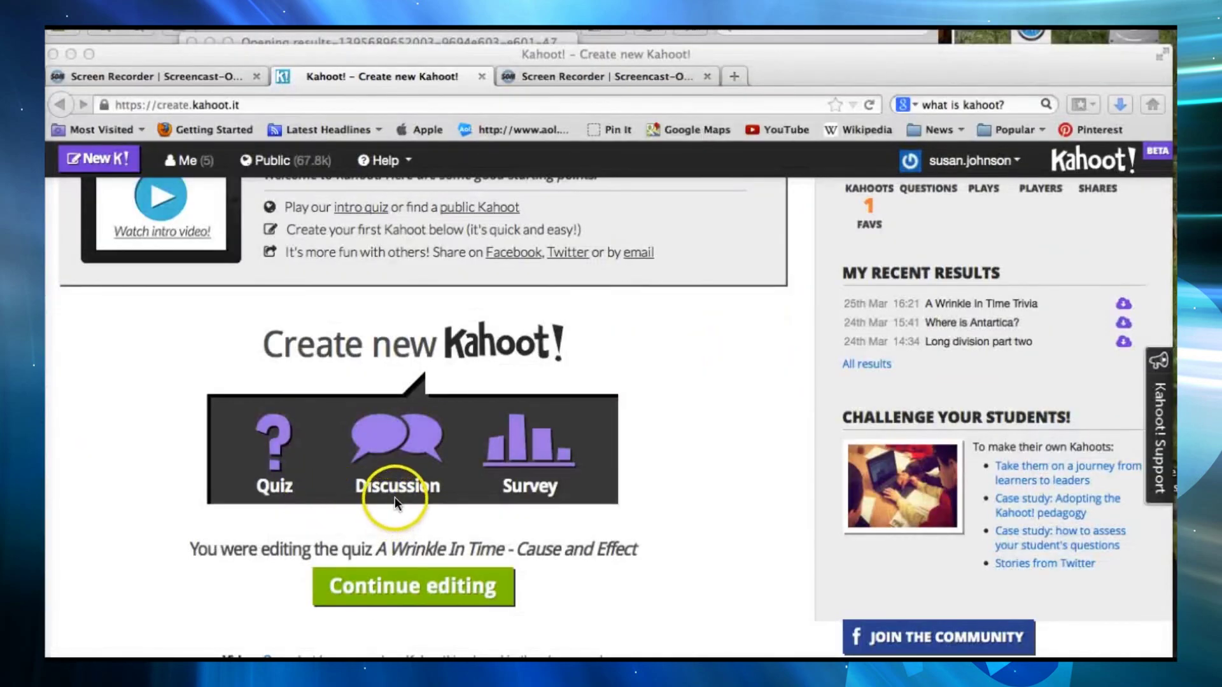